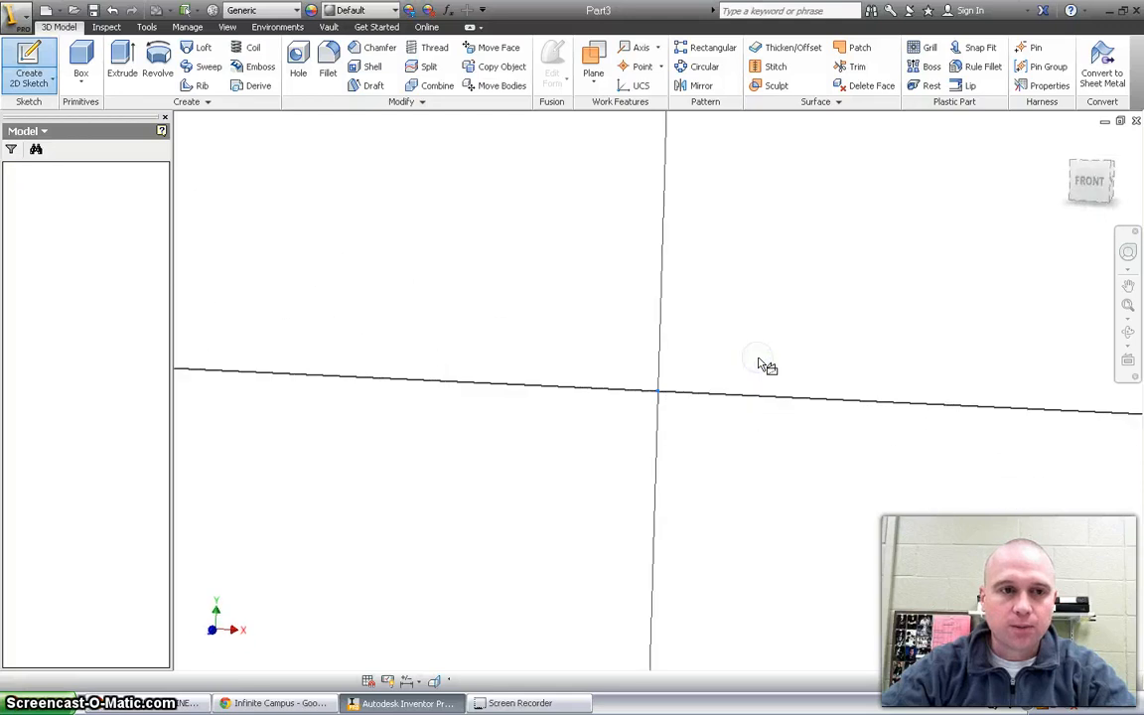
- Draw a circle about 1 in in diameter centred on the sketch origin
left_click(50, 64)
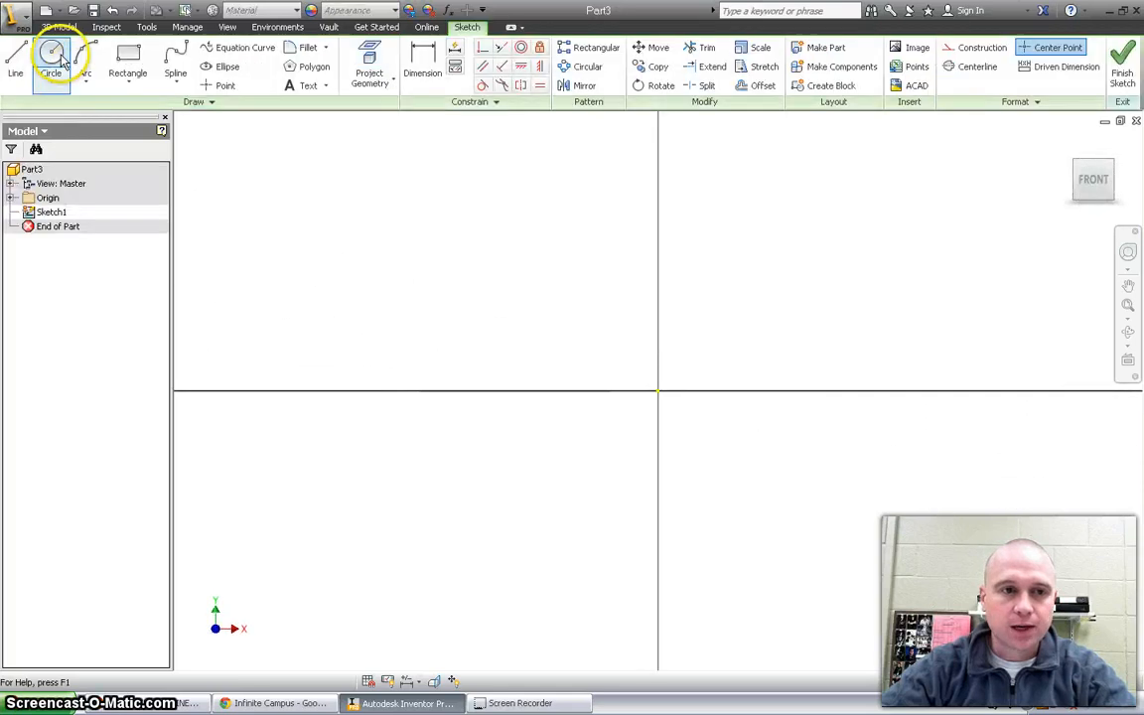
left_click(652, 390)
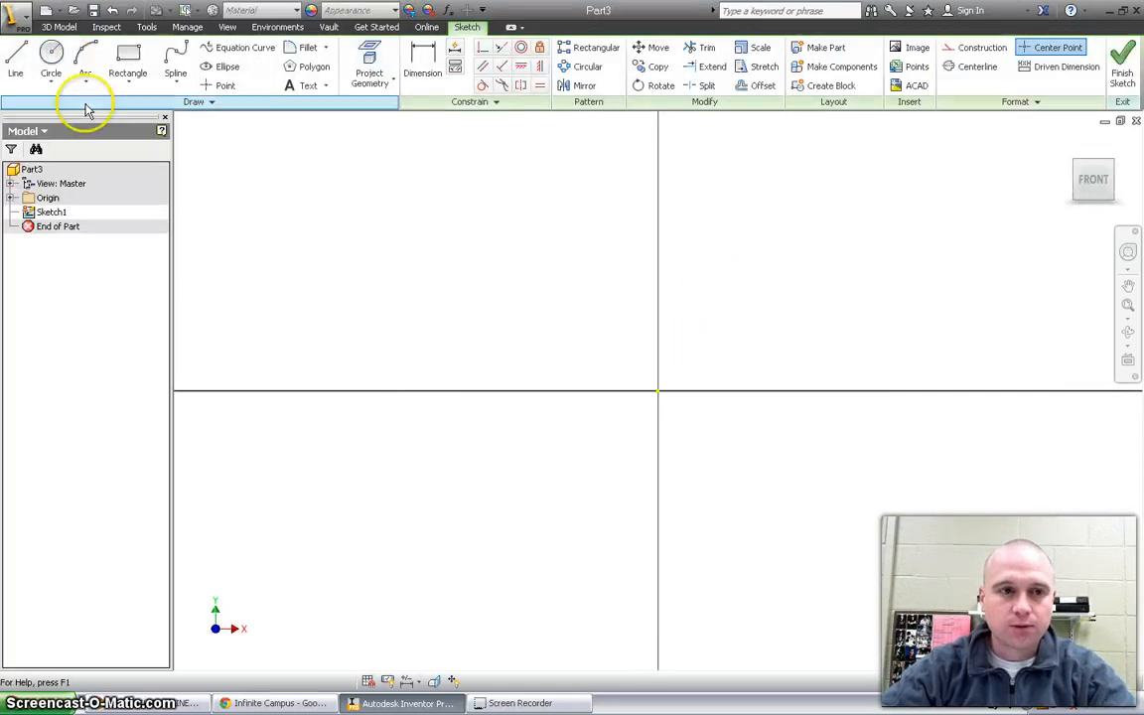
left_click(51, 60)
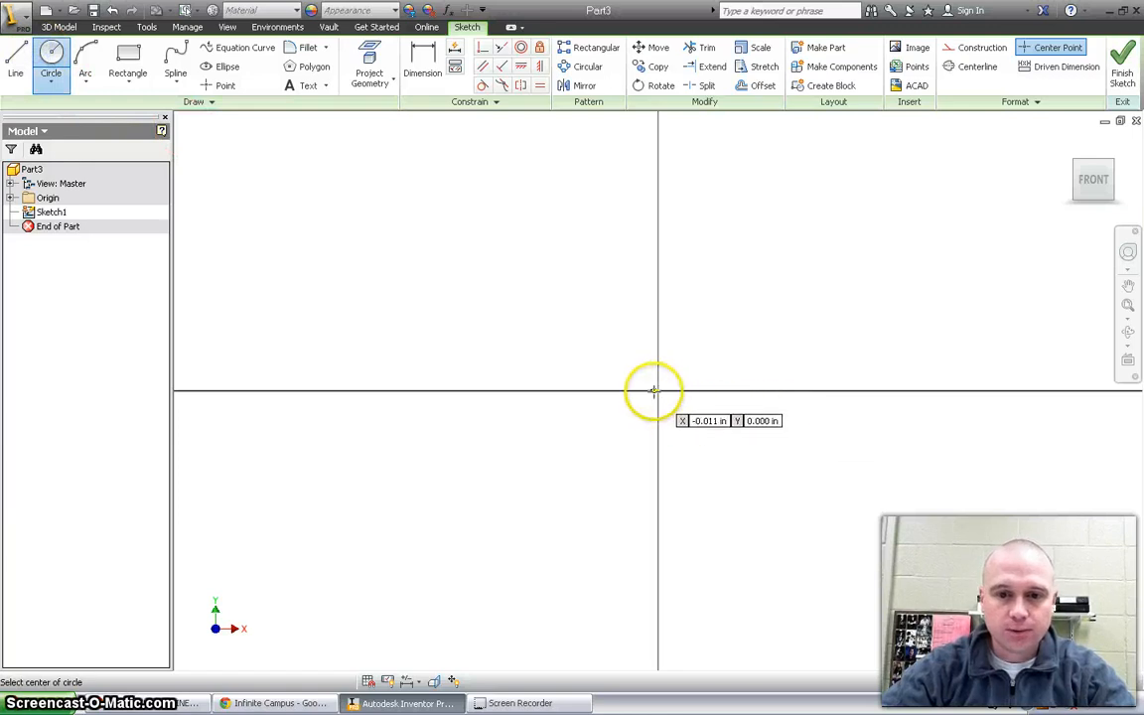
left_click(52, 49)
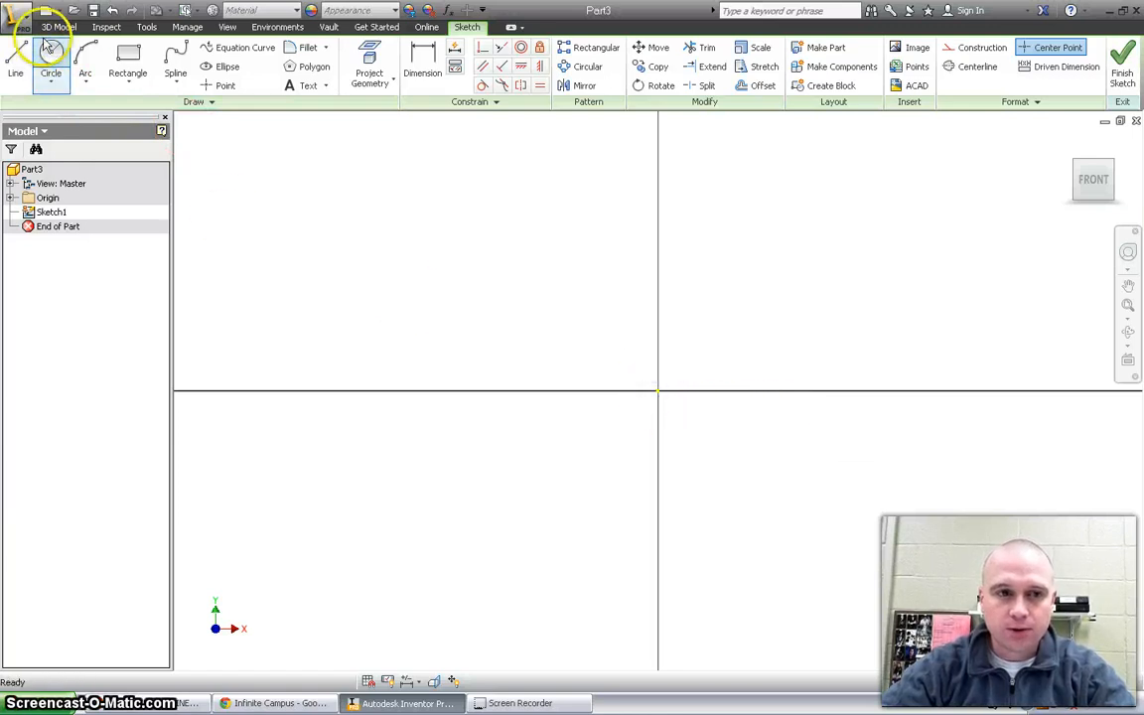
left_click(658, 390)
left_click(636, 188)
- Dimension the circle's diameter and set it to 1.650 in
left_click(422, 65)
left_click(496, 270)
left_click(434, 216)
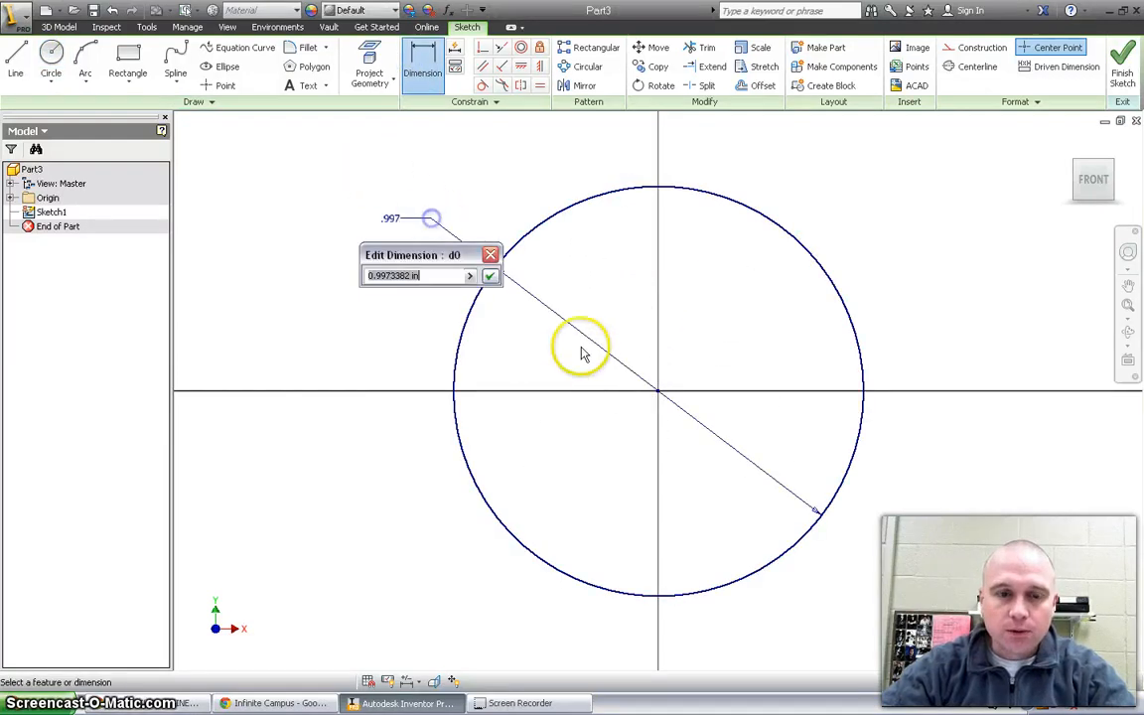
key("Return")
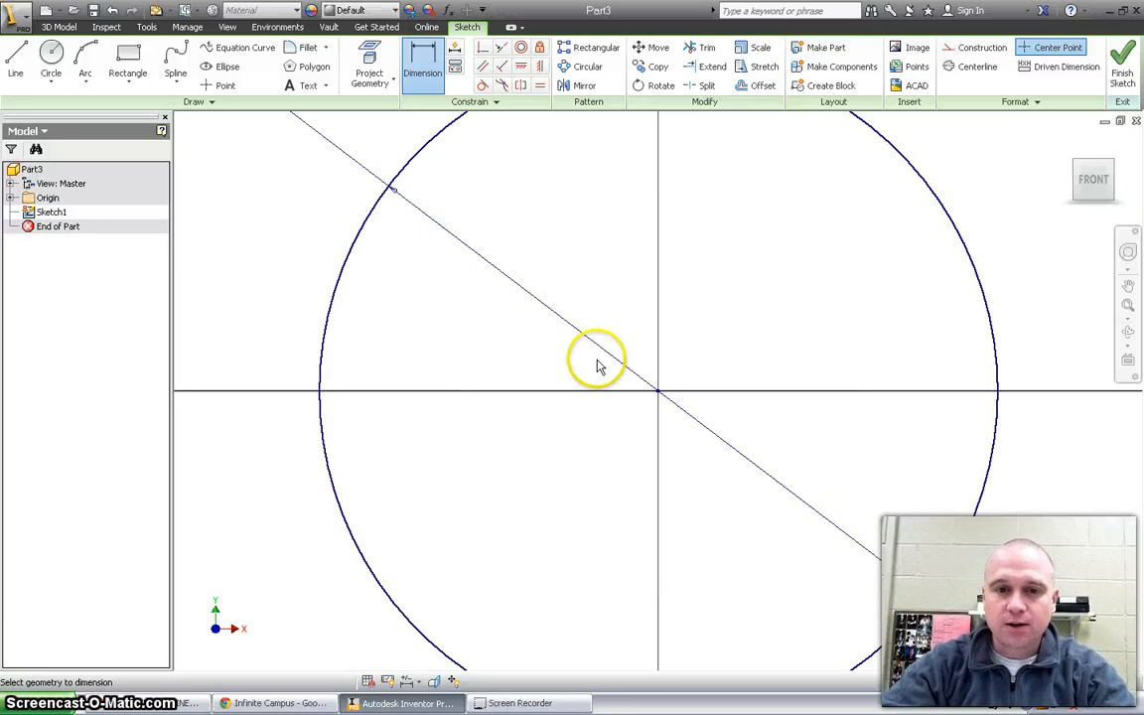
- Offset the circle inward and set the gap between the two circles to .1 in
left_click(757, 85)
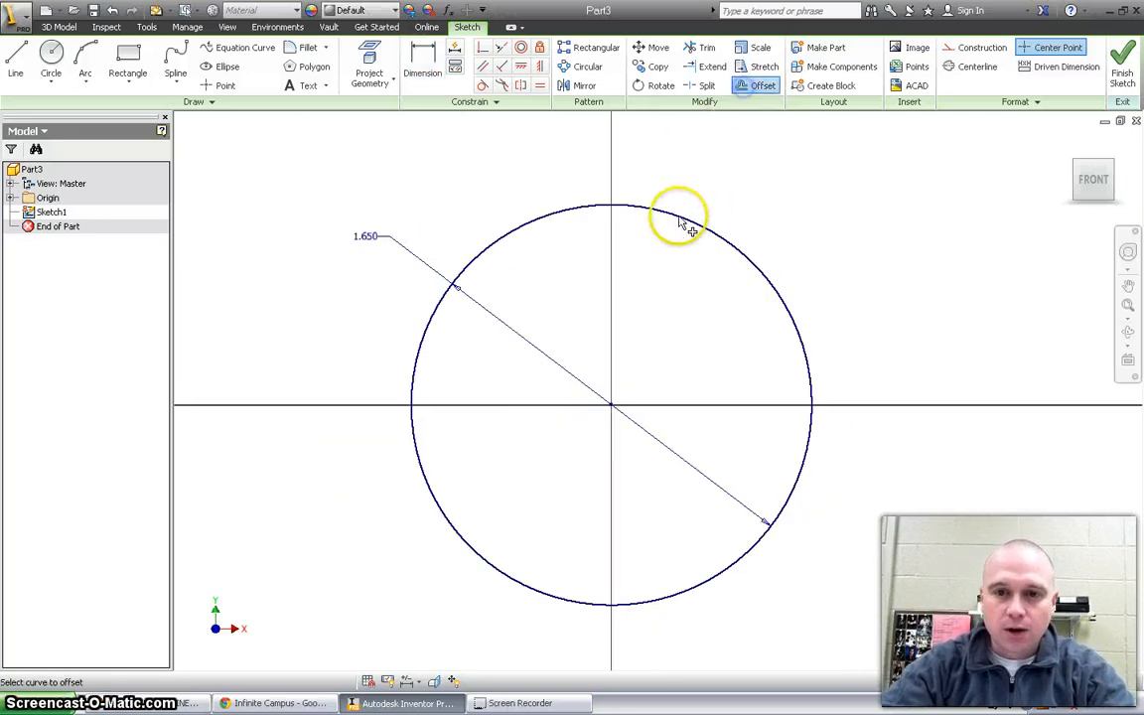
left_click_drag(671, 211, 667, 247)
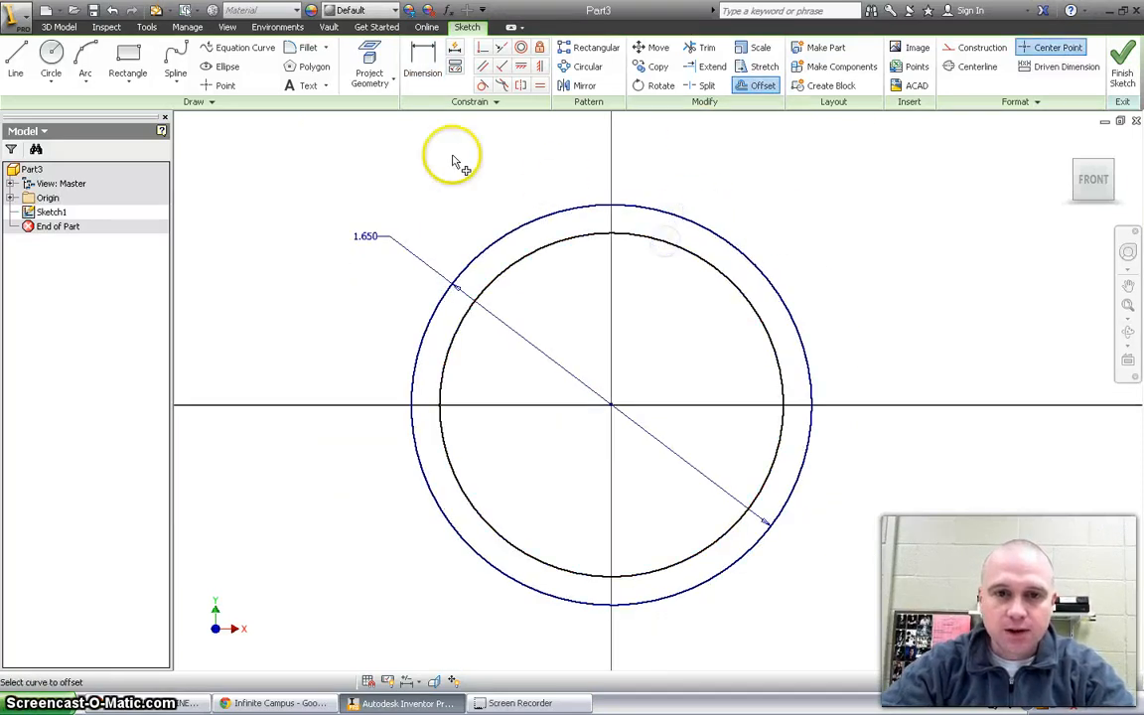
left_click(422, 61)
left_click(660, 236)
left_click(676, 215)
left_click(669, 228)
type(".")
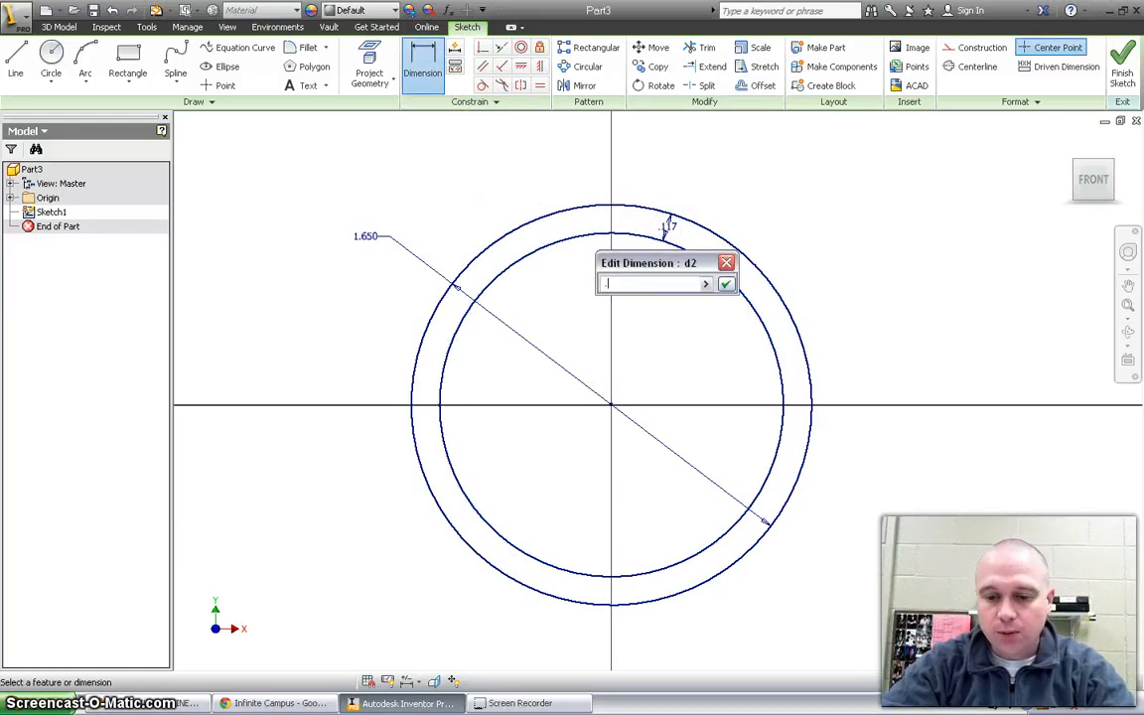
type("1")
key("Return")
- Finish the sketch and extrude the area between the two circles into a solid ring
left_click(1120, 68)
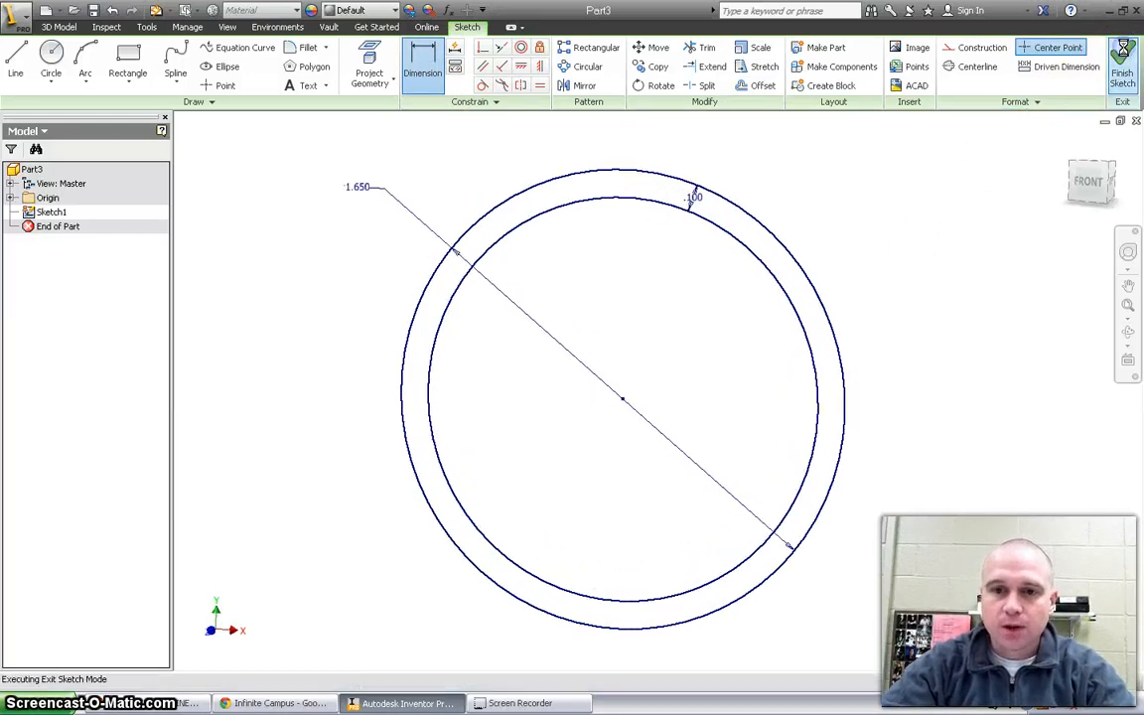
left_click(122, 61)
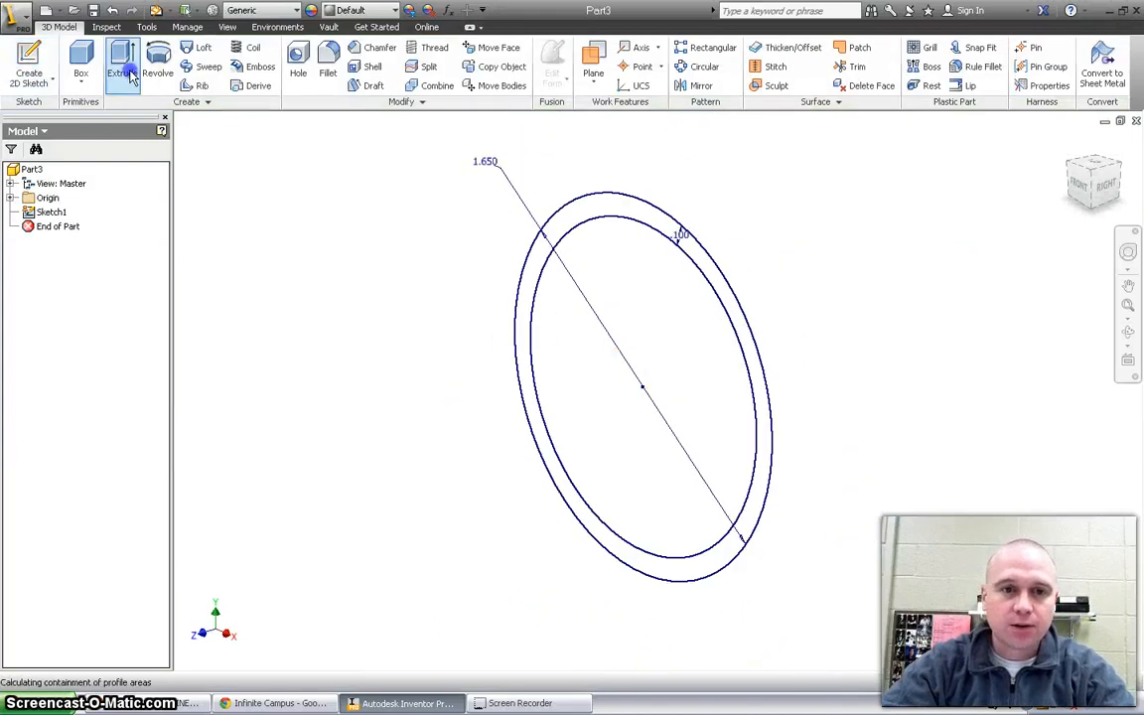
left_click(650, 230)
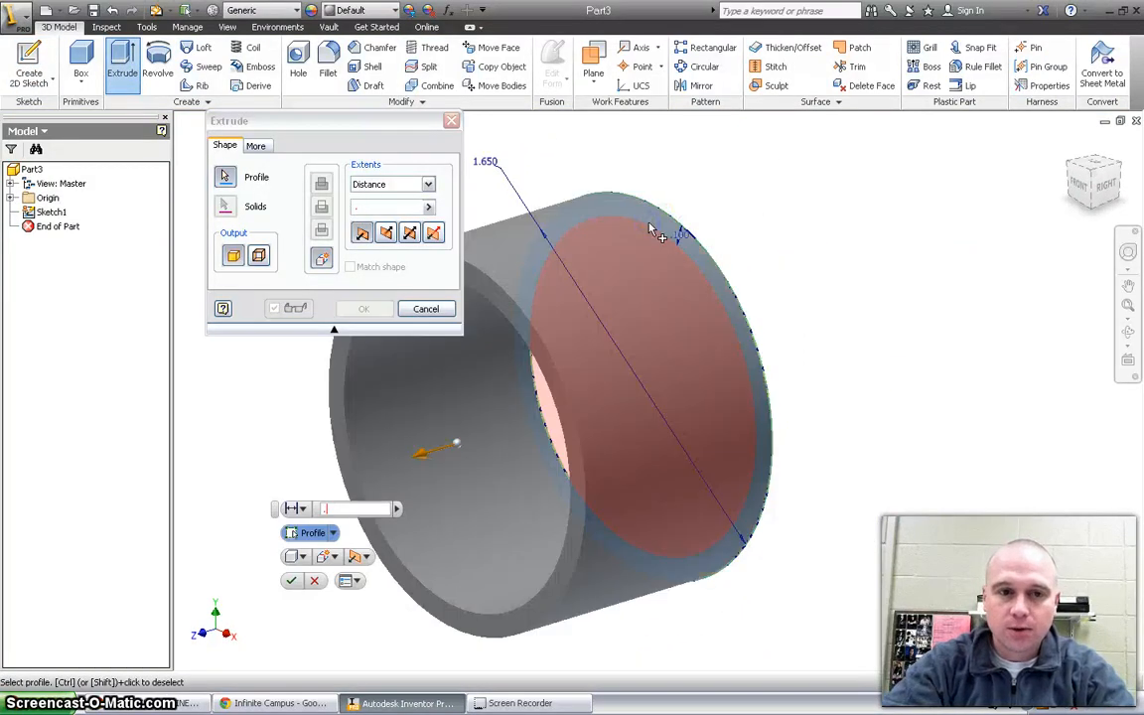
key("Return")
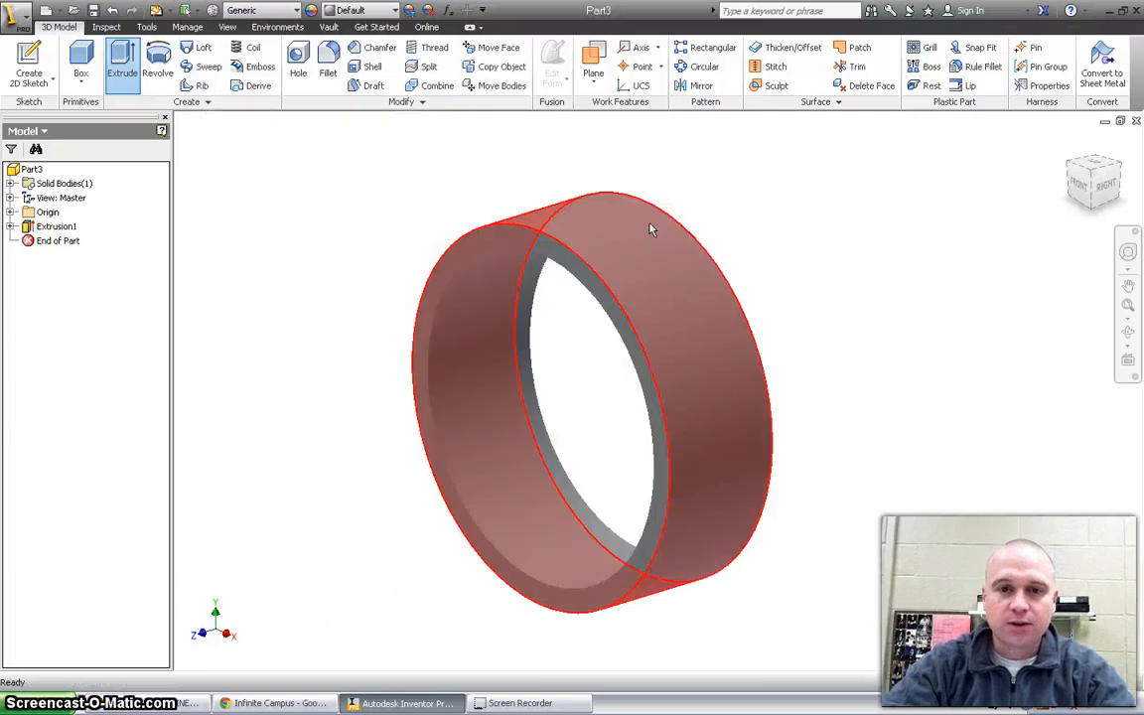
- Create a work plane offset from the ring's front face by -.55/2, cutting through the ring
left_click(584, 62)
left_click(587, 235)
left_click(592, 61)
left_click(594, 60)
left_click(517, 243)
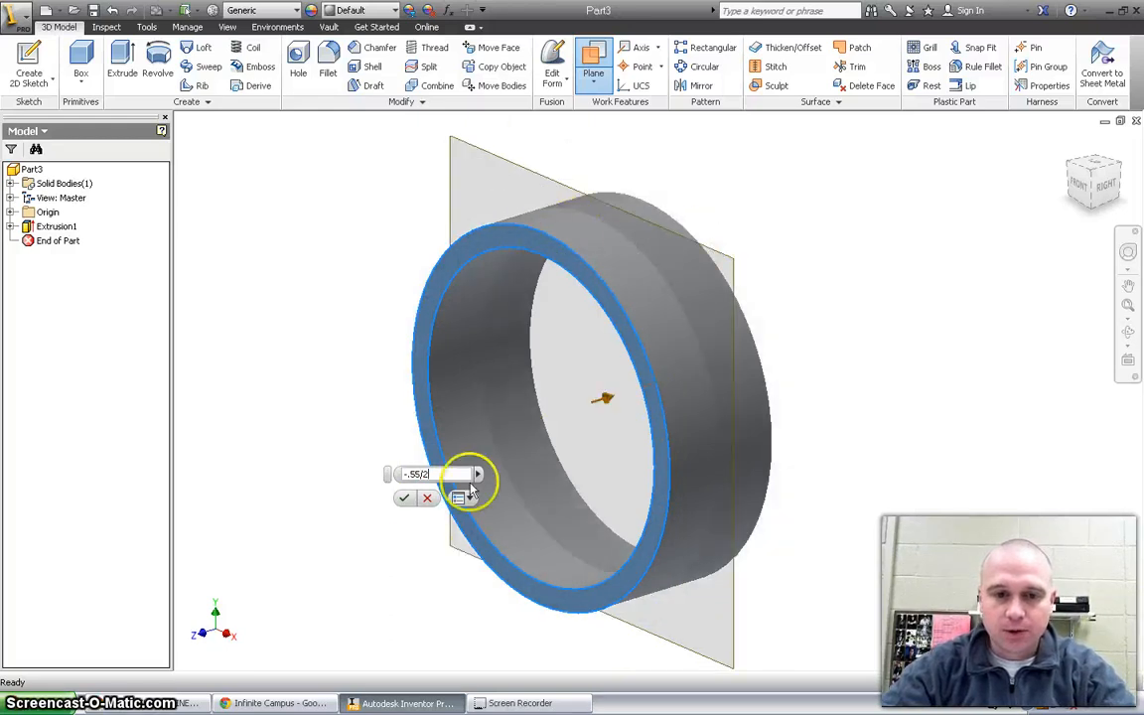
left_click(406, 498)
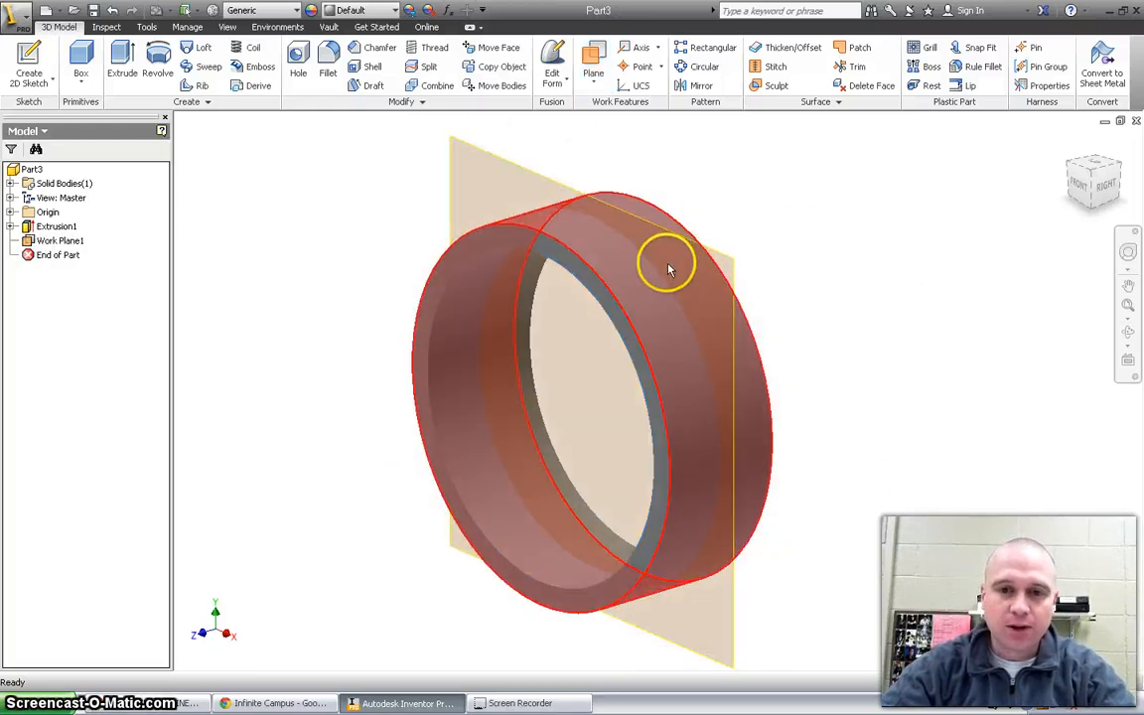
- Start a sketch on the new work plane and project the ring's inner and outer edges into it
left_click(38, 67)
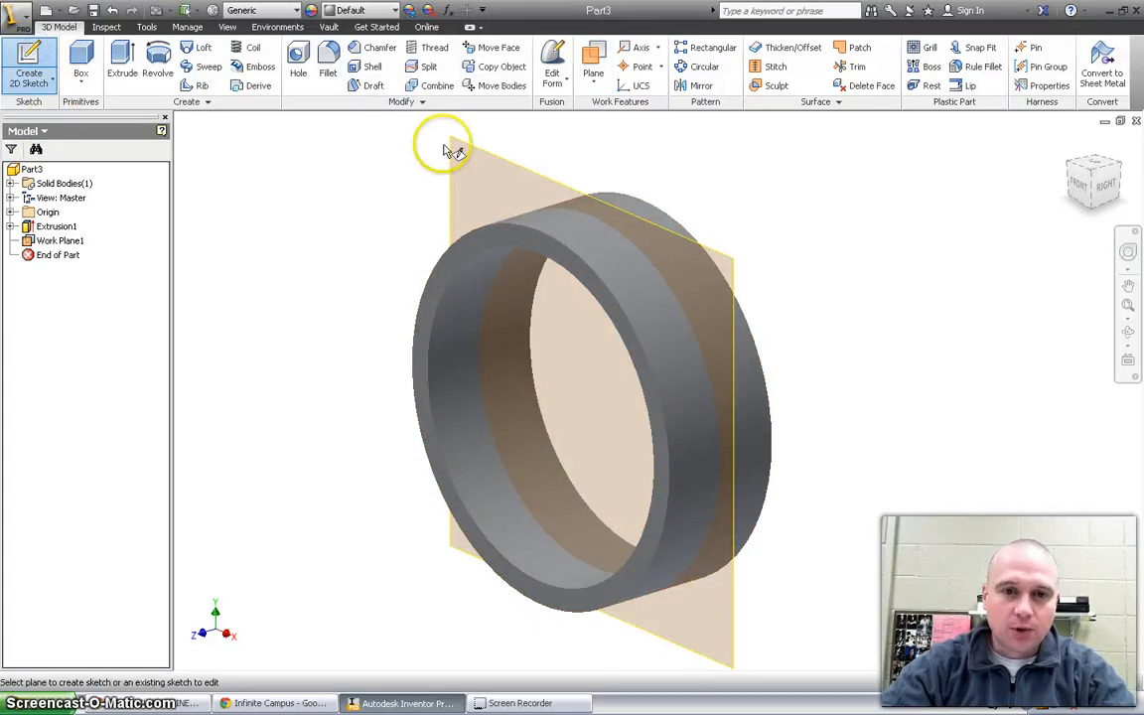
left_click(477, 149)
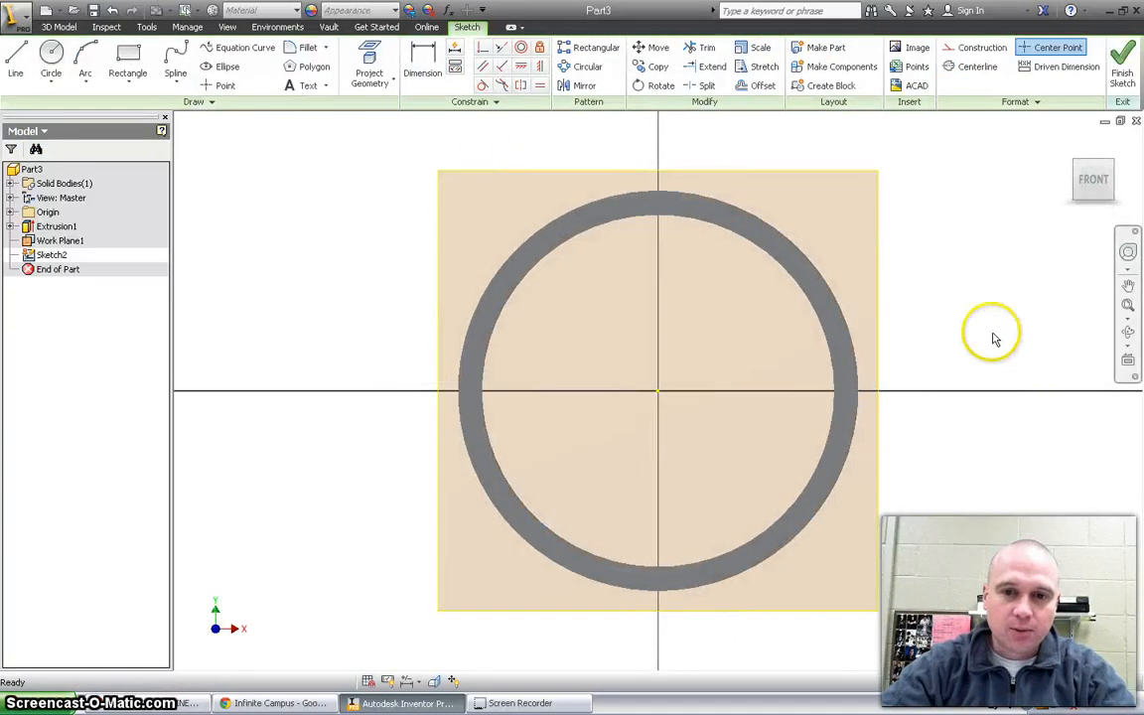
left_click(375, 65)
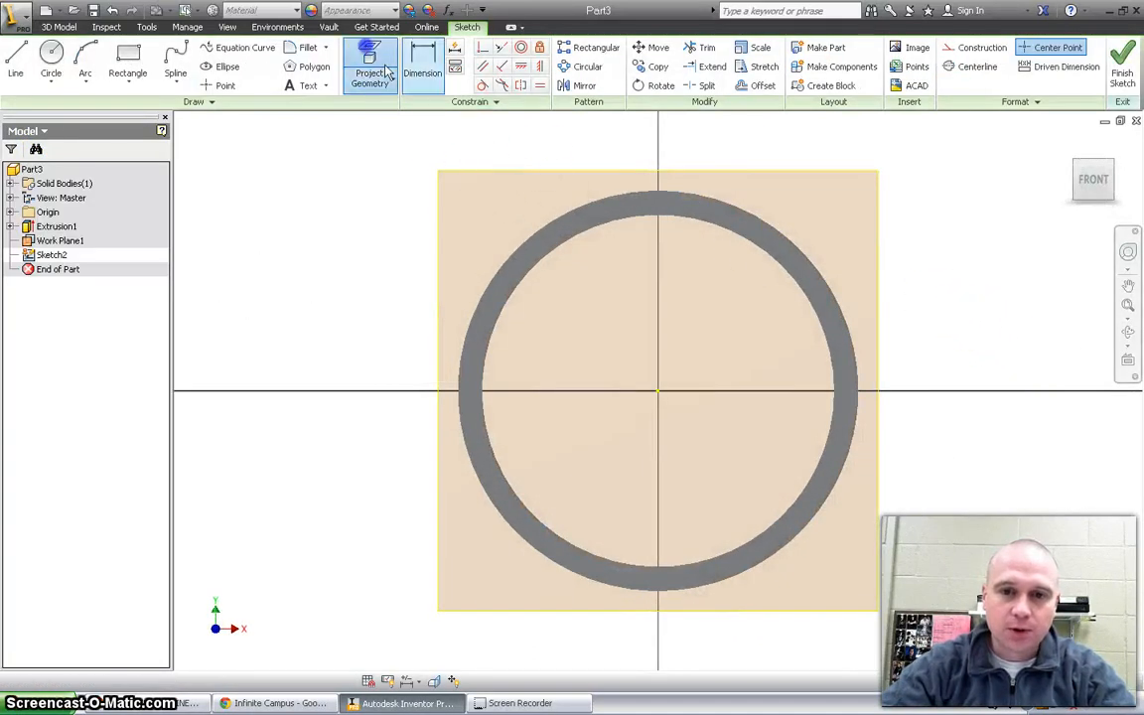
left_click(629, 224)
left_click(760, 222)
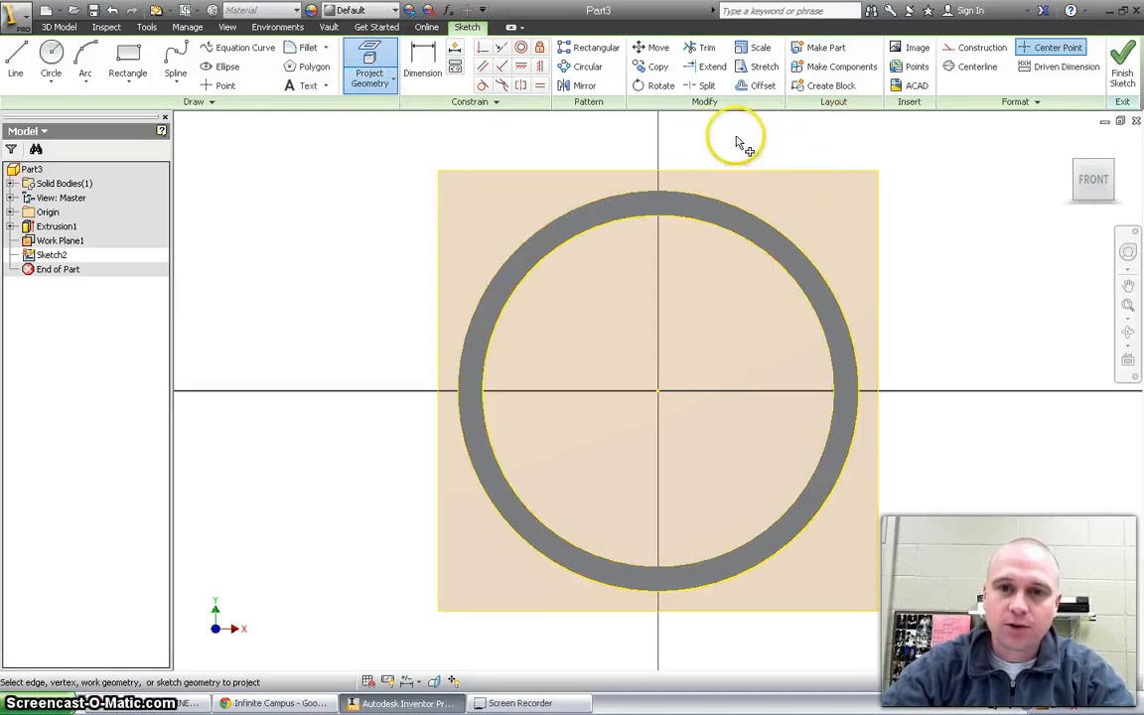
- Offset the projected inner circle inward and set the gap between the two to .03 in
left_click(760, 93)
left_click(741, 242)
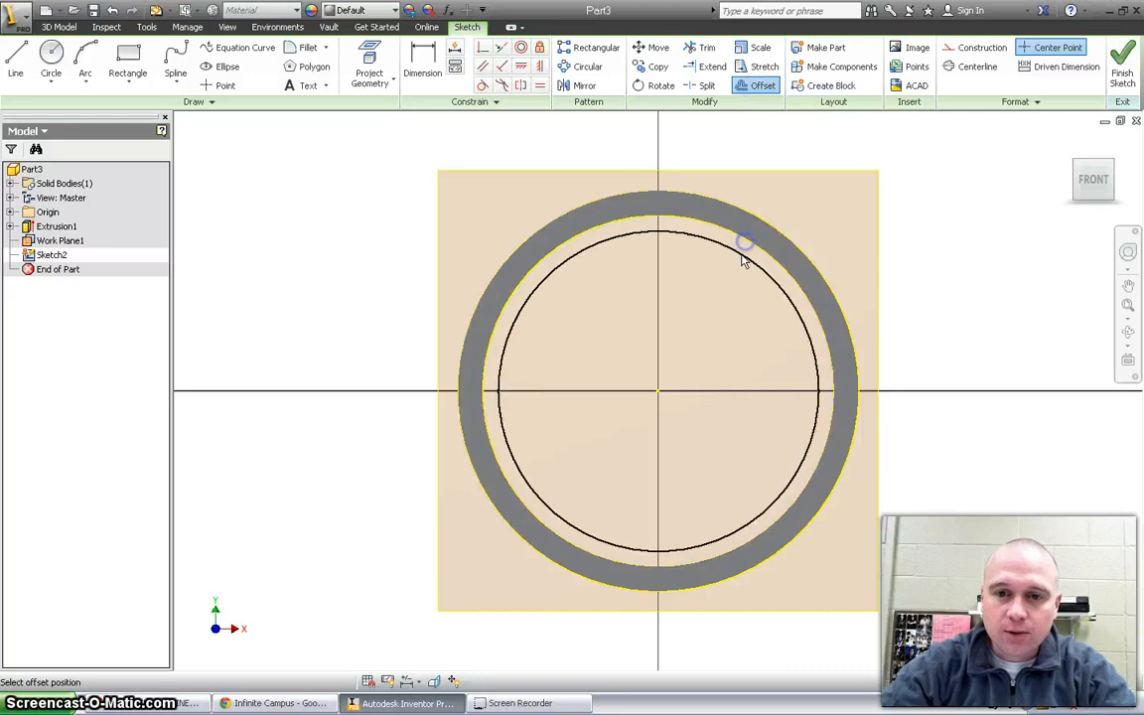
left_click(740, 263)
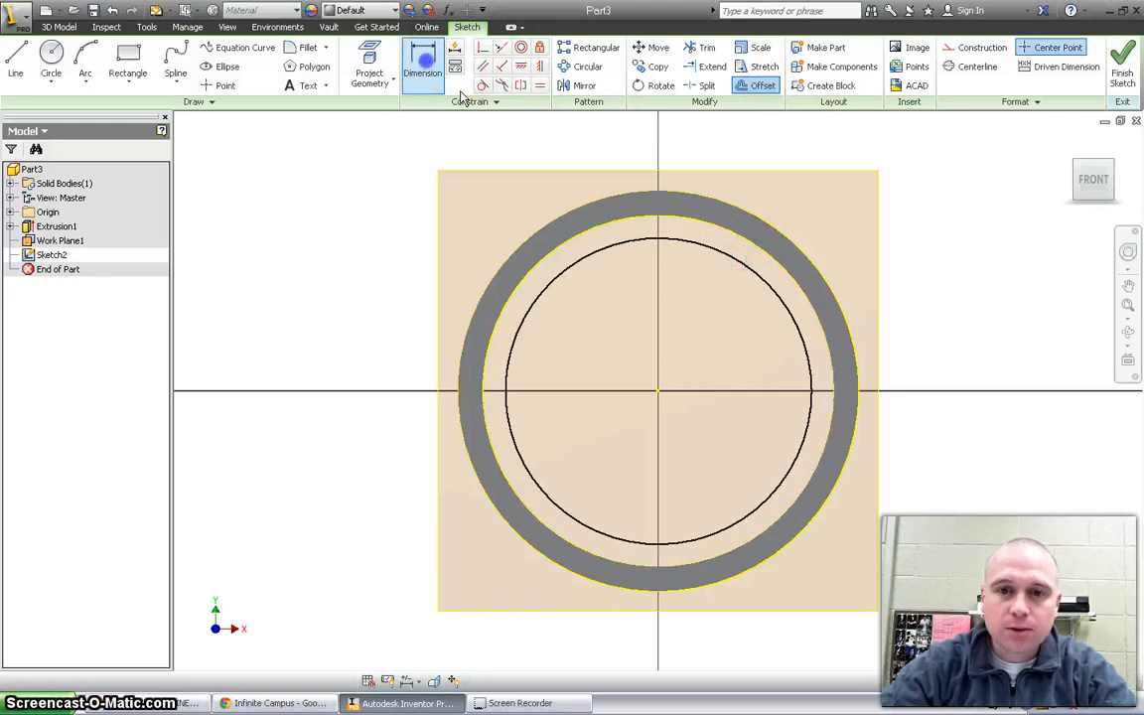
left_click(424, 66)
left_click(741, 260)
left_click(749, 247)
left_click(775, 283)
type(".03")
key("Return")
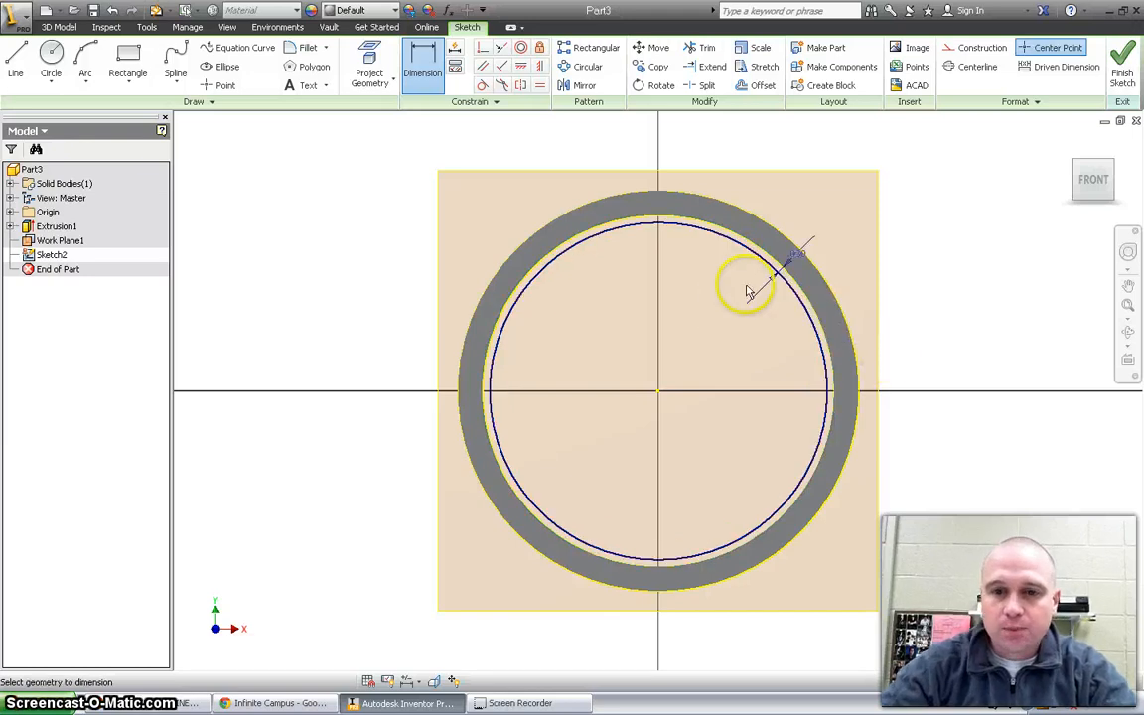
- Draw a vertical construction line from the ring's centre up past its outer edge
scroll(669, 235, "down", 3)
scroll(669, 234, "up", 4)
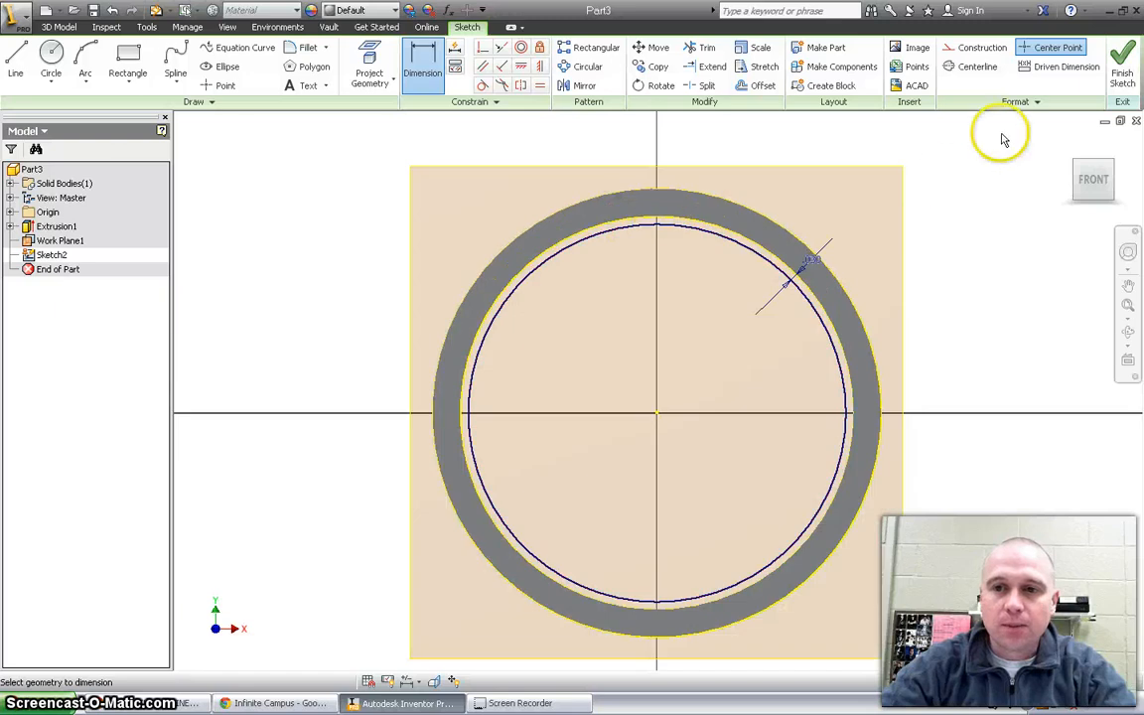
scroll(737, 398, "up", 3)
scroll(738, 397, "down", 3)
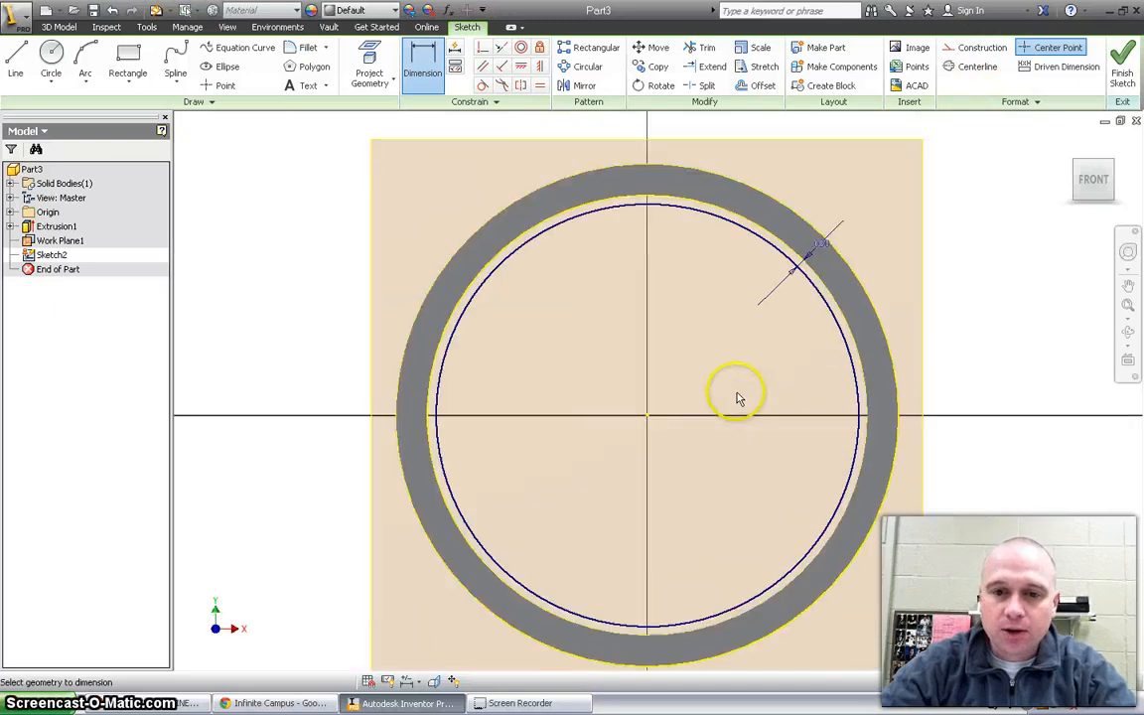
left_click(15, 62)
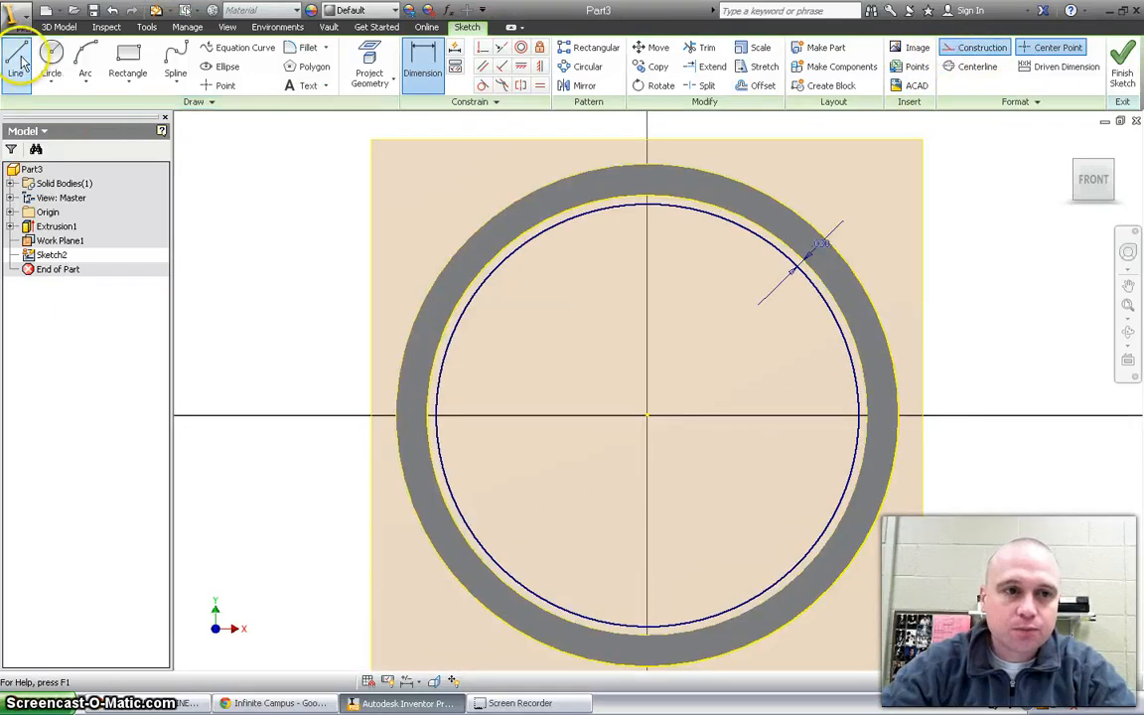
left_click(646, 413)
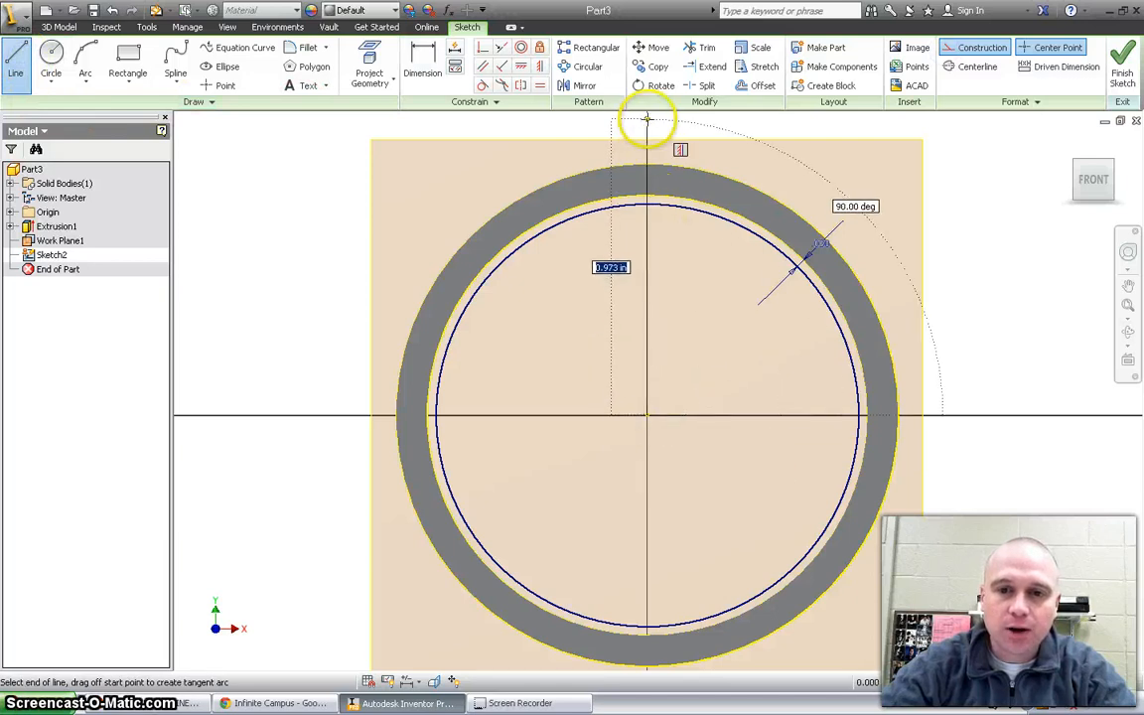
key("Escape")
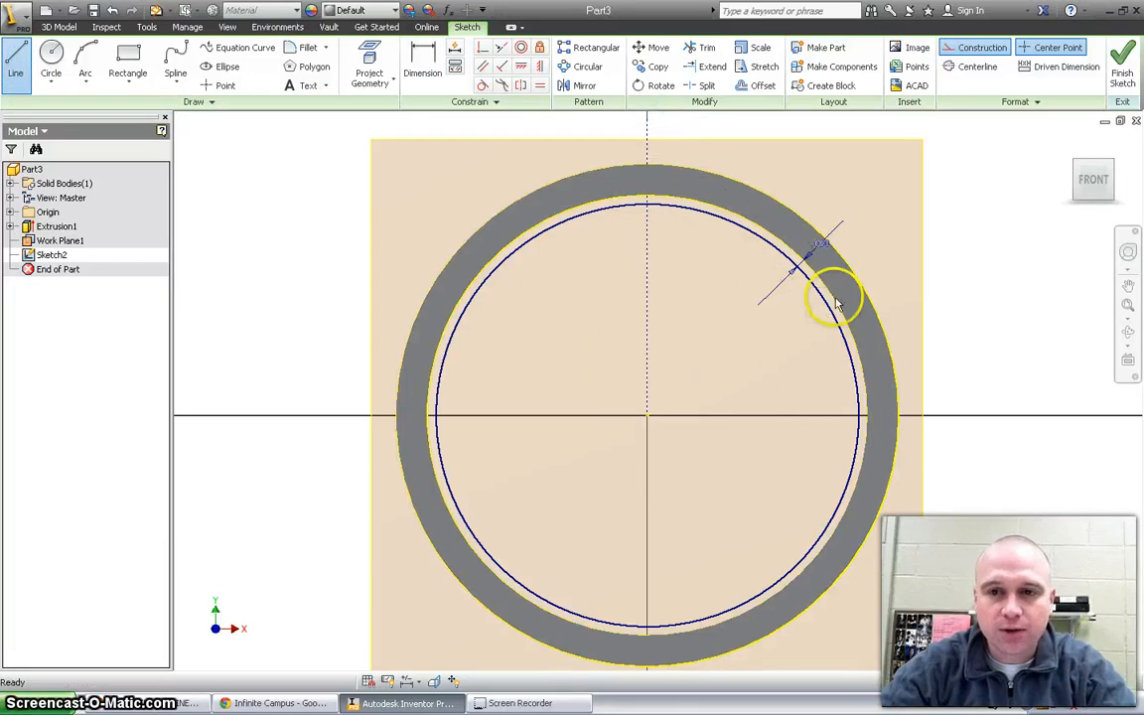
- Draw two regular lines from the ring's centre past its outer edge, one on each side of the construction line
left_click(955, 51)
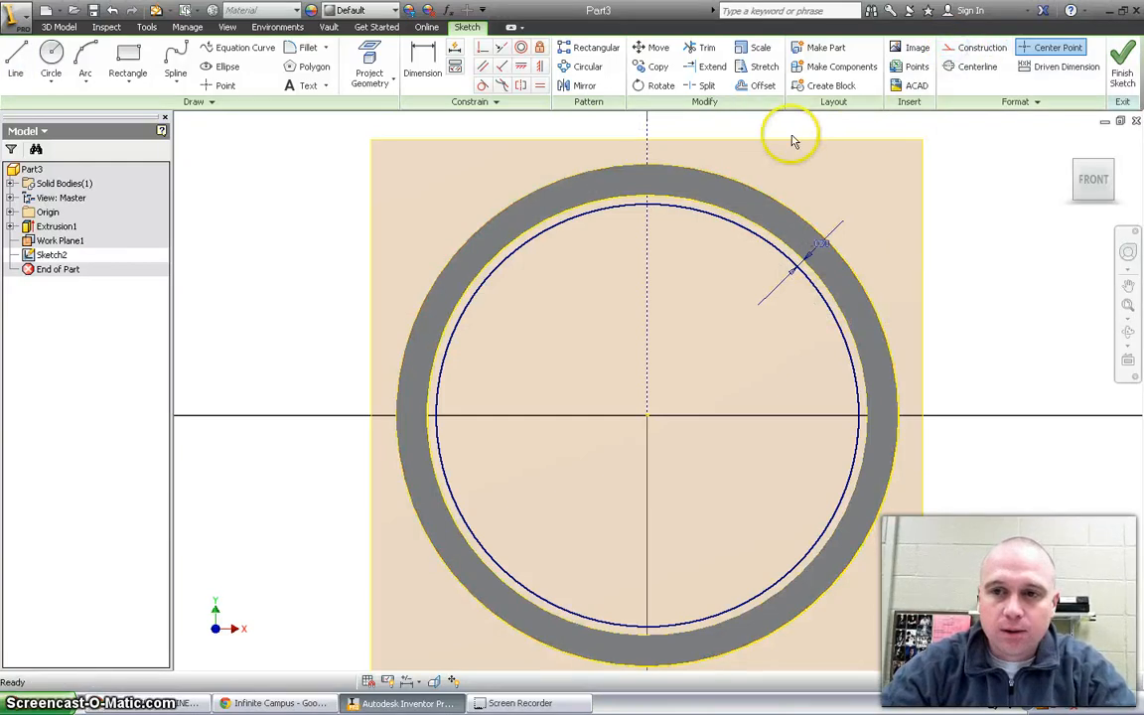
left_click(16, 62)
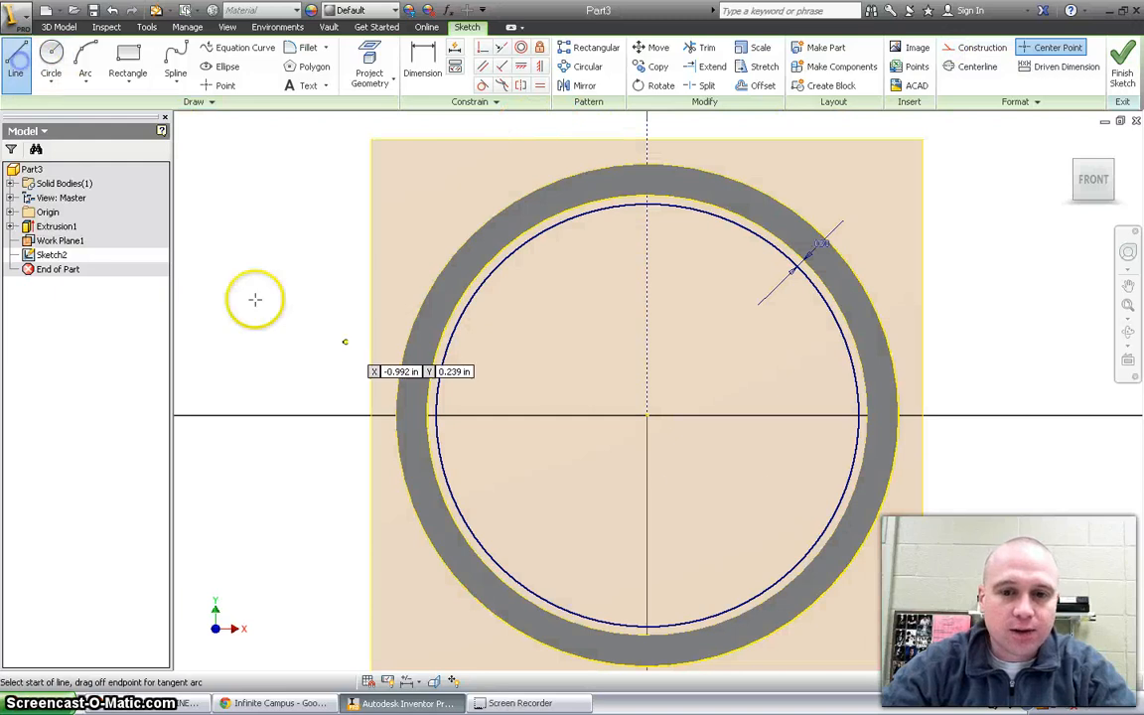
left_click(646, 415)
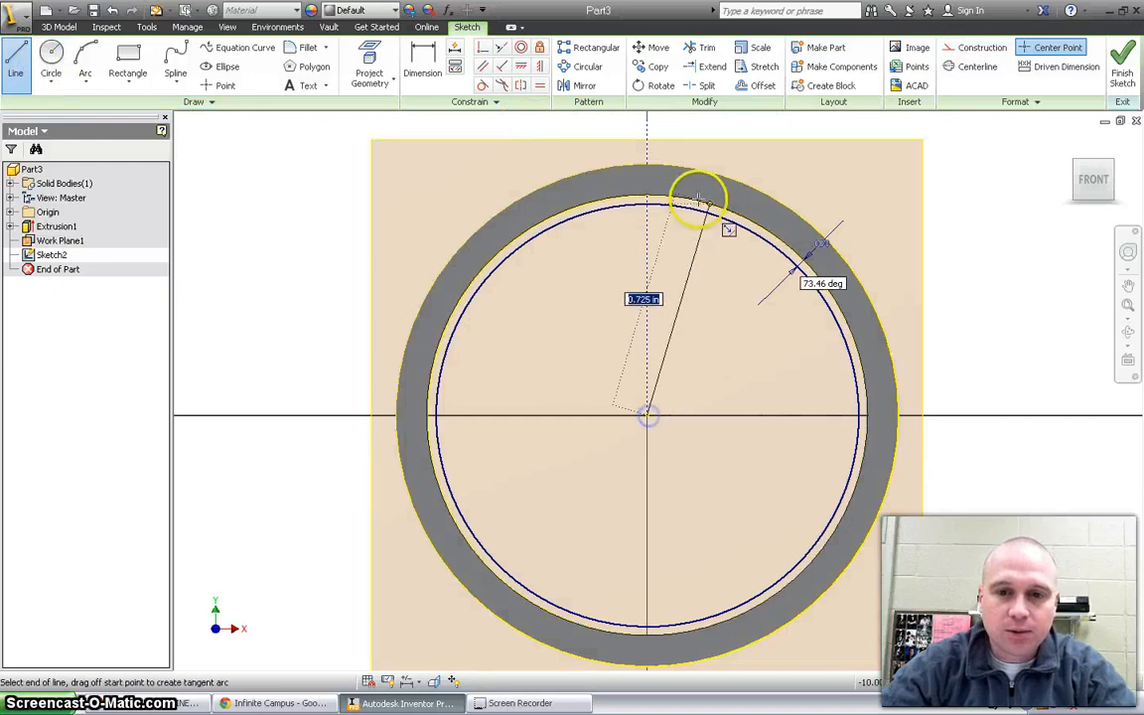
key("Escape")
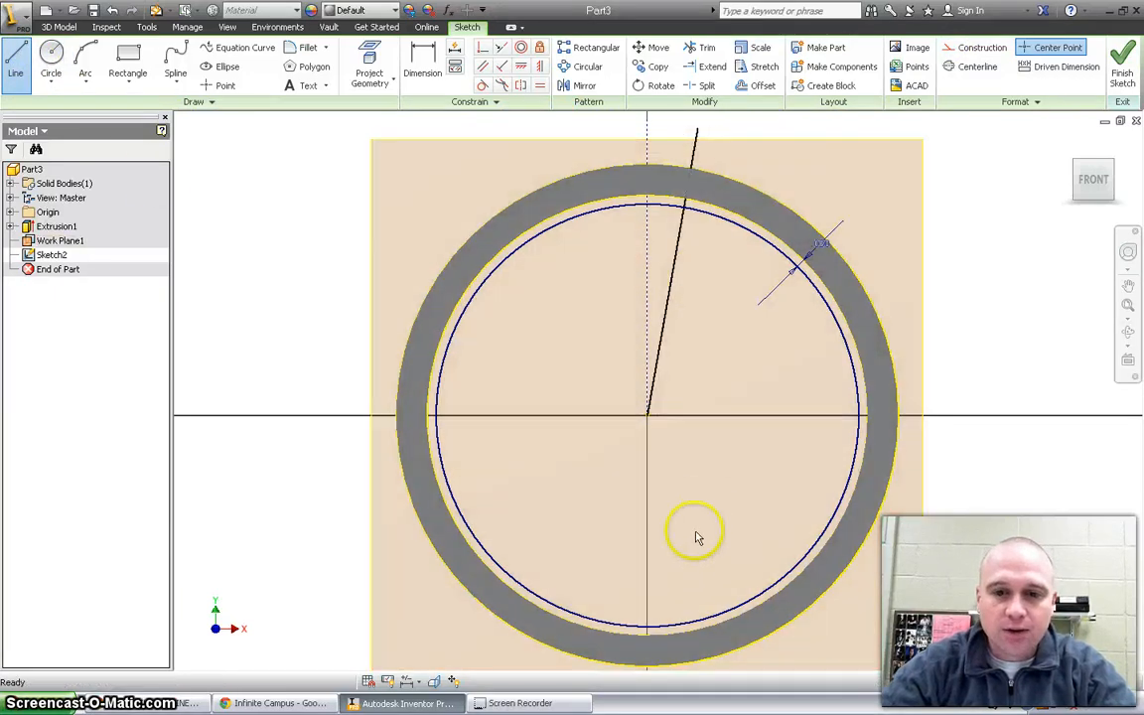
left_click(15, 69)
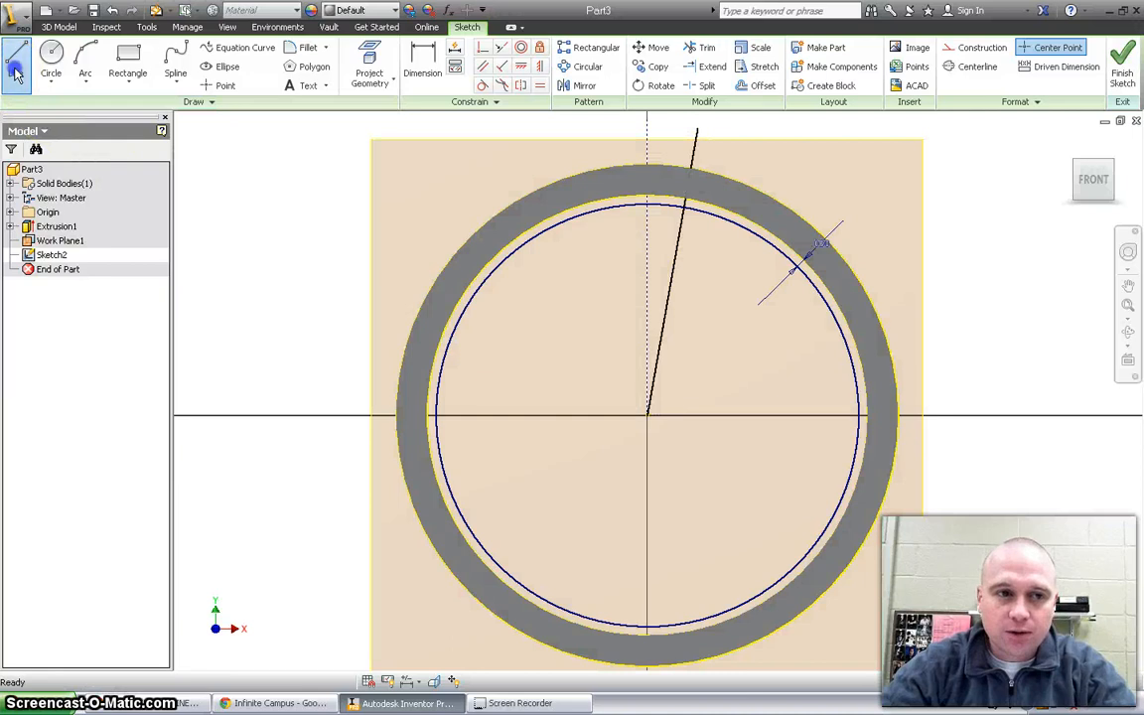
left_click(647, 415)
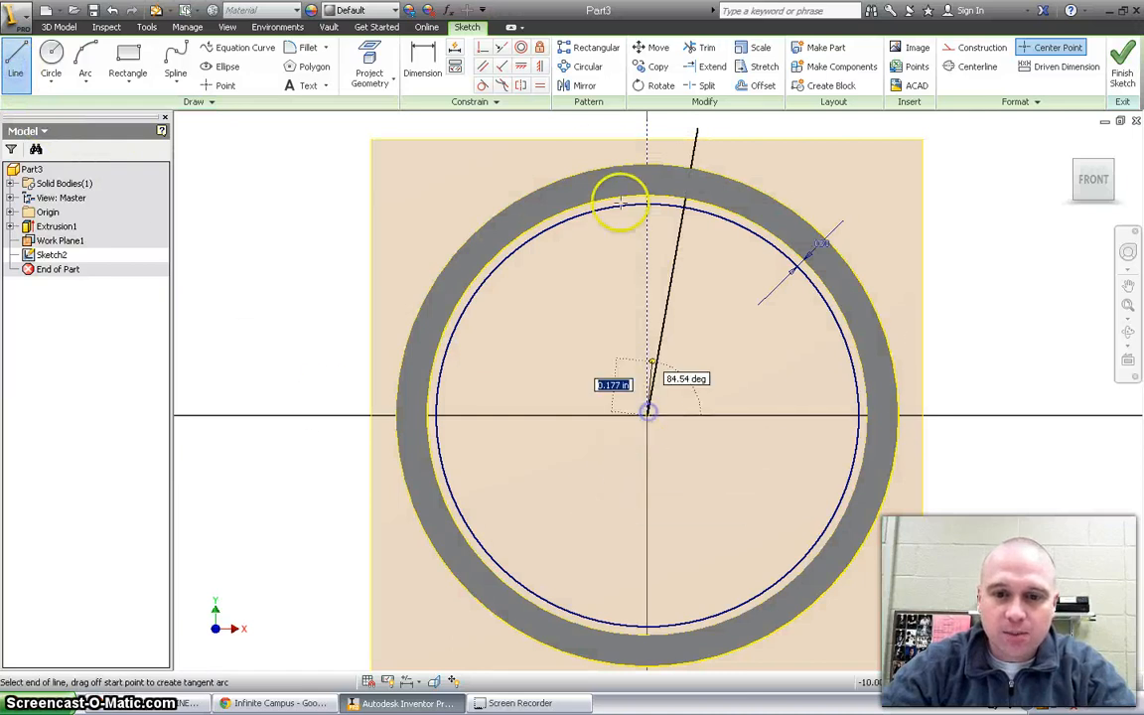
left_click(605, 123)
key("Escape")
scroll(819, 452, "down", 2)
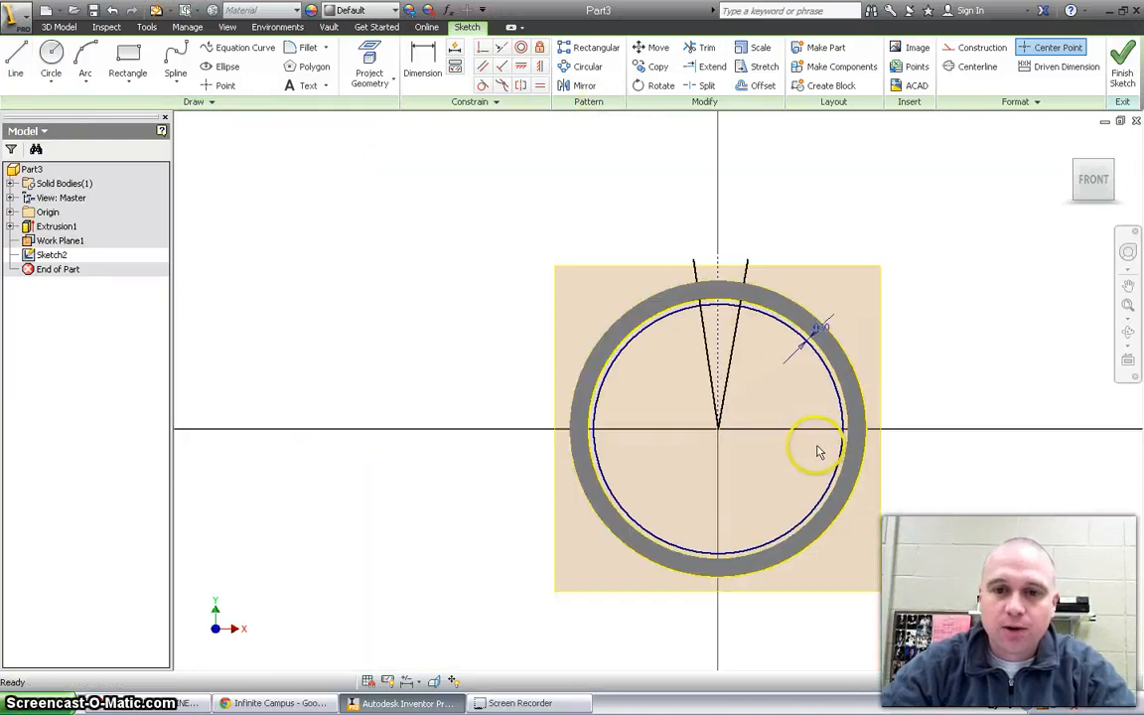
scroll(784, 310, "up", 3)
scroll(768, 311, "up", 2)
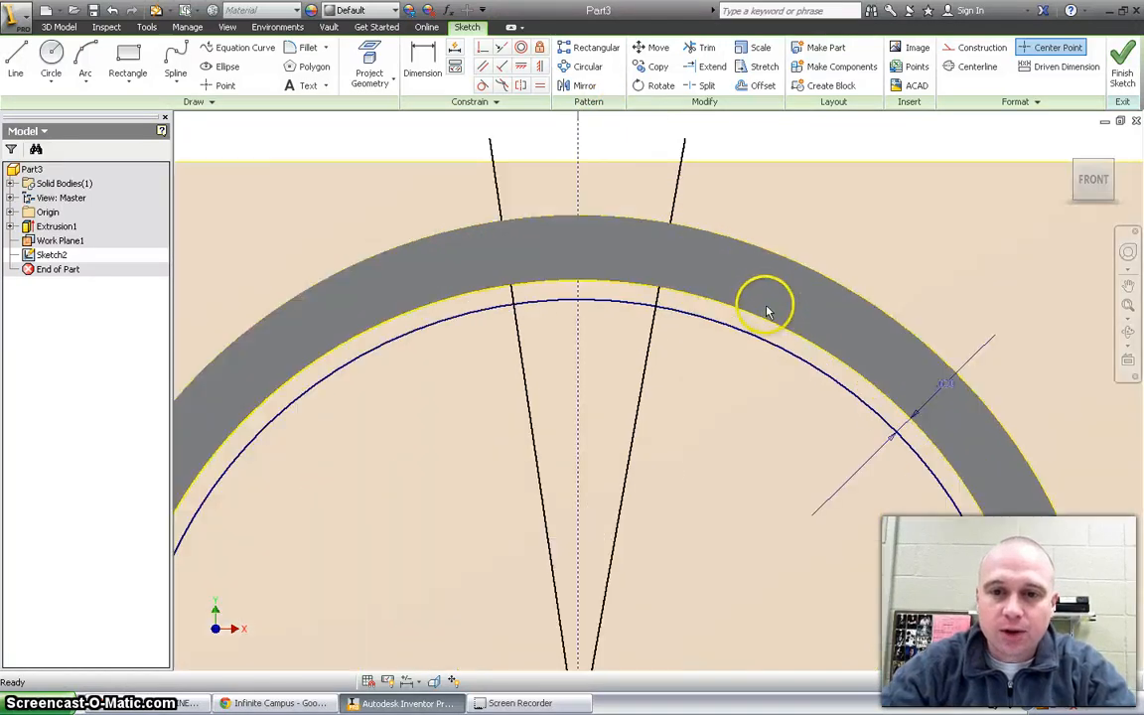
- Dimension the angle between the vertical construction line and the right-hand radial line and set it to 4 degrees
left_click(421, 61)
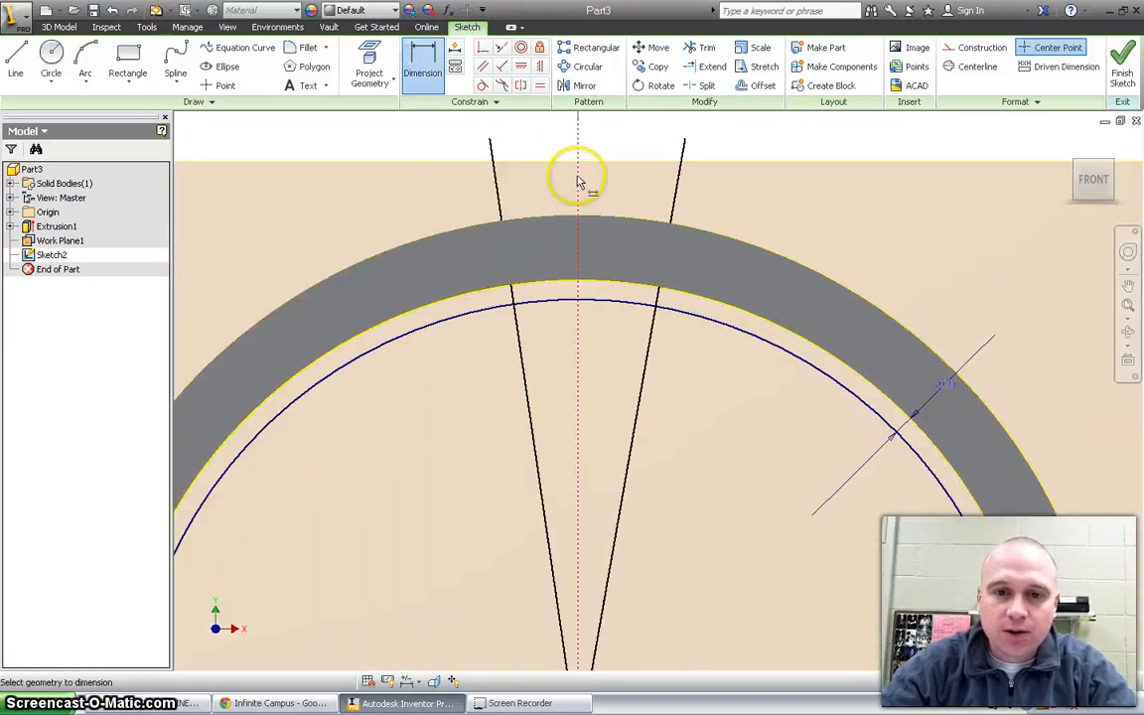
left_click(679, 191)
left_click(635, 167)
left_click(630, 166)
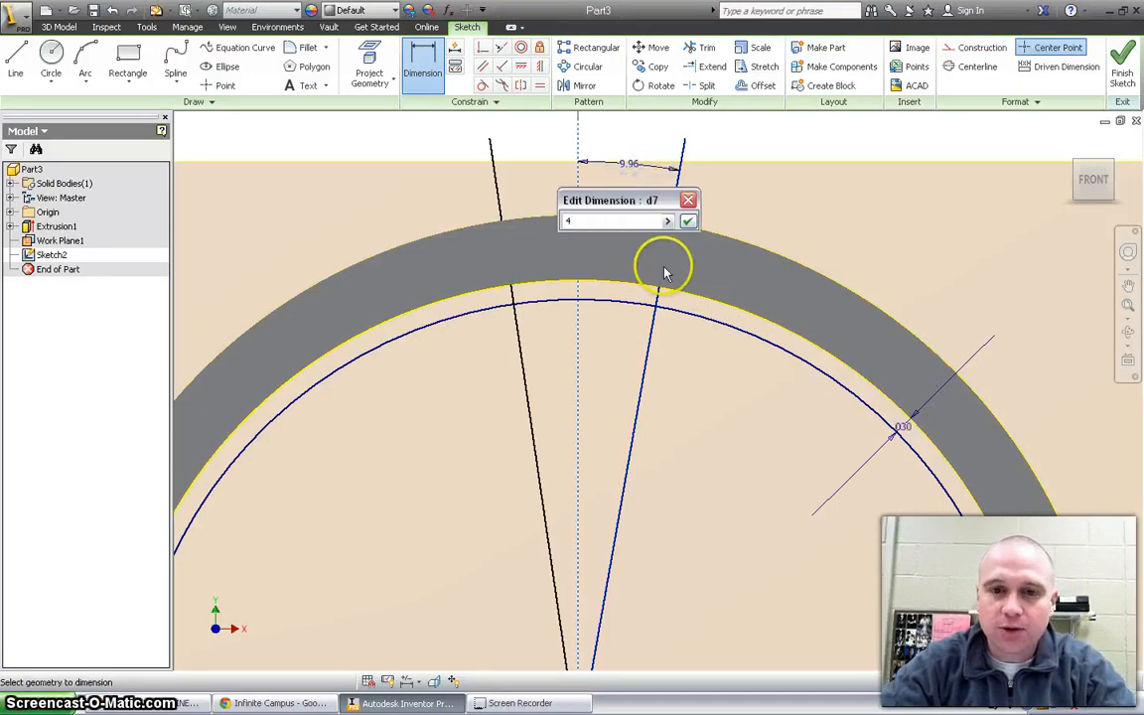
type("4")
key("Return")
- Set the angle between the left-hand radial line and the vertical construction line to 4 degrees
left_click(496, 202)
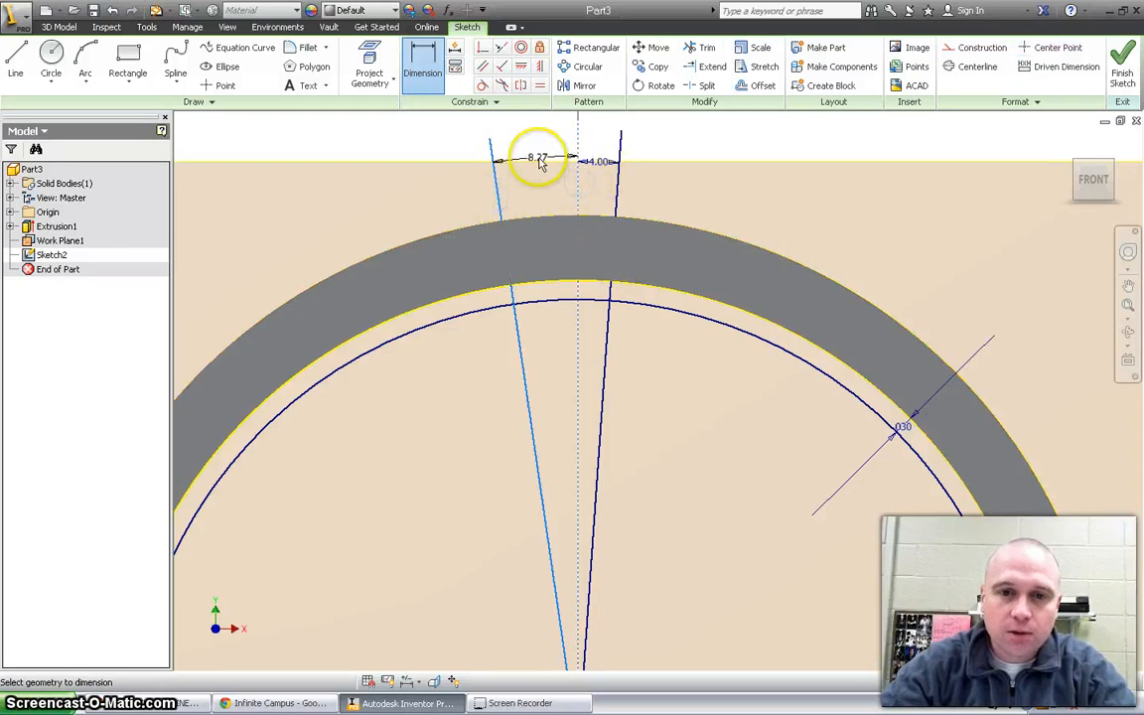
left_click(541, 162)
type("4")
key("Return")
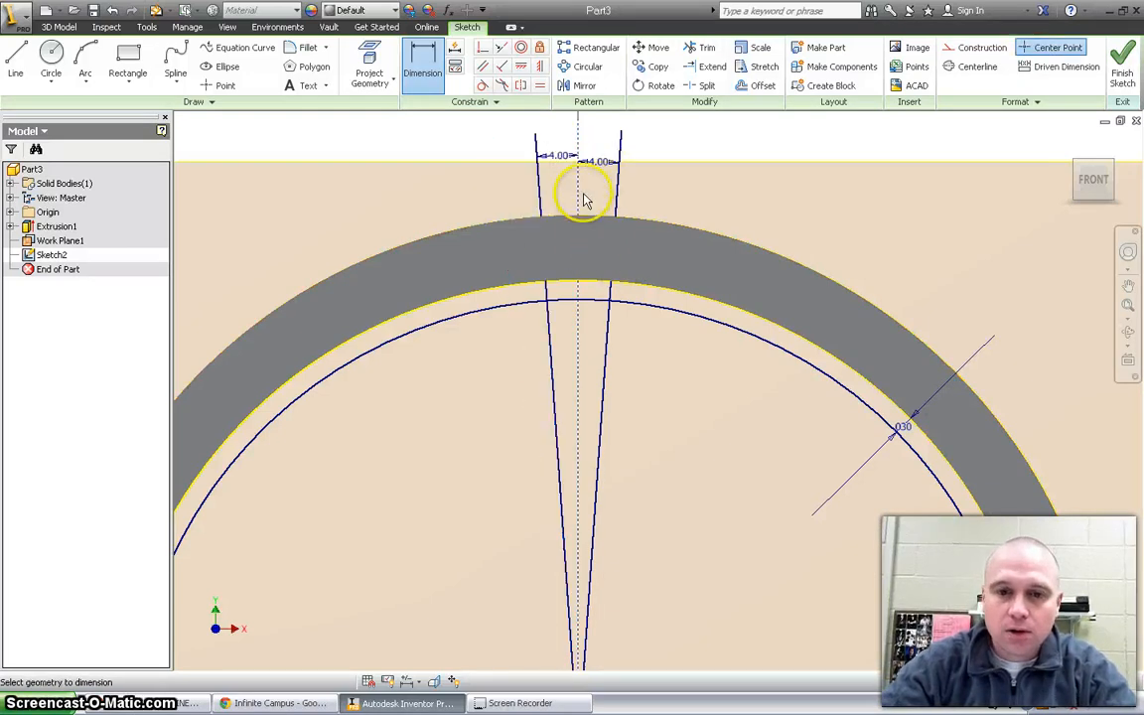
- Trim the offset circle and both radial lines to leave a small tab profile at the ring's inner edge, and finish the sketch
scroll(581, 412, "down", 3)
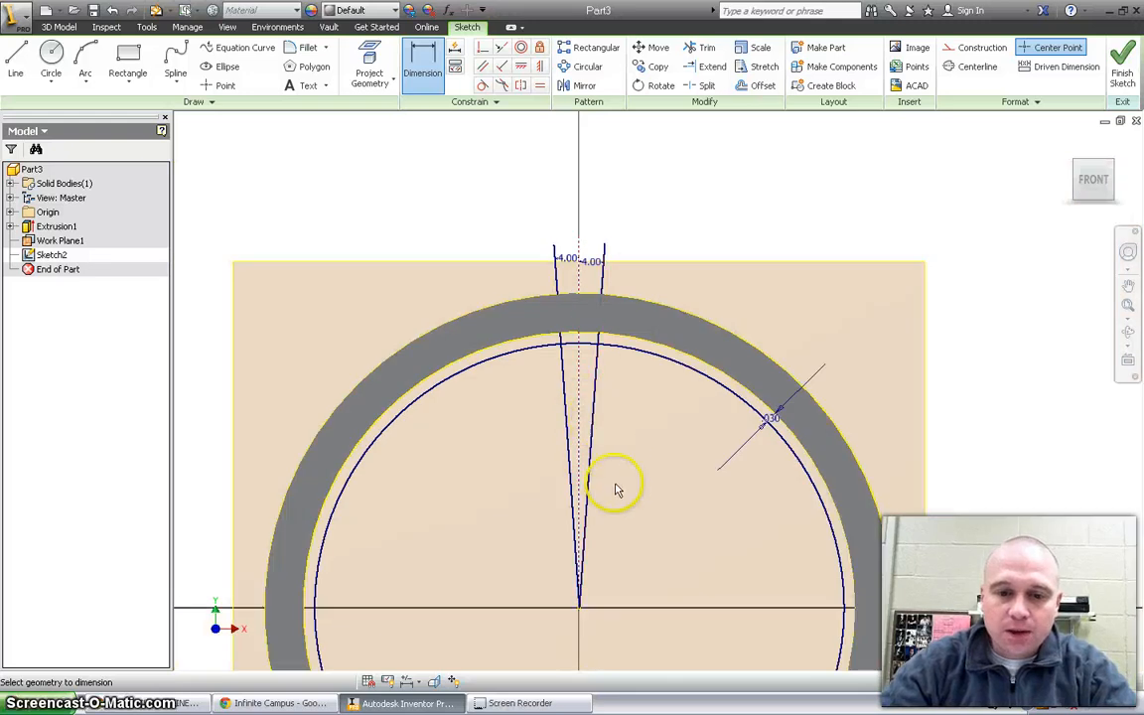
left_click(698, 48)
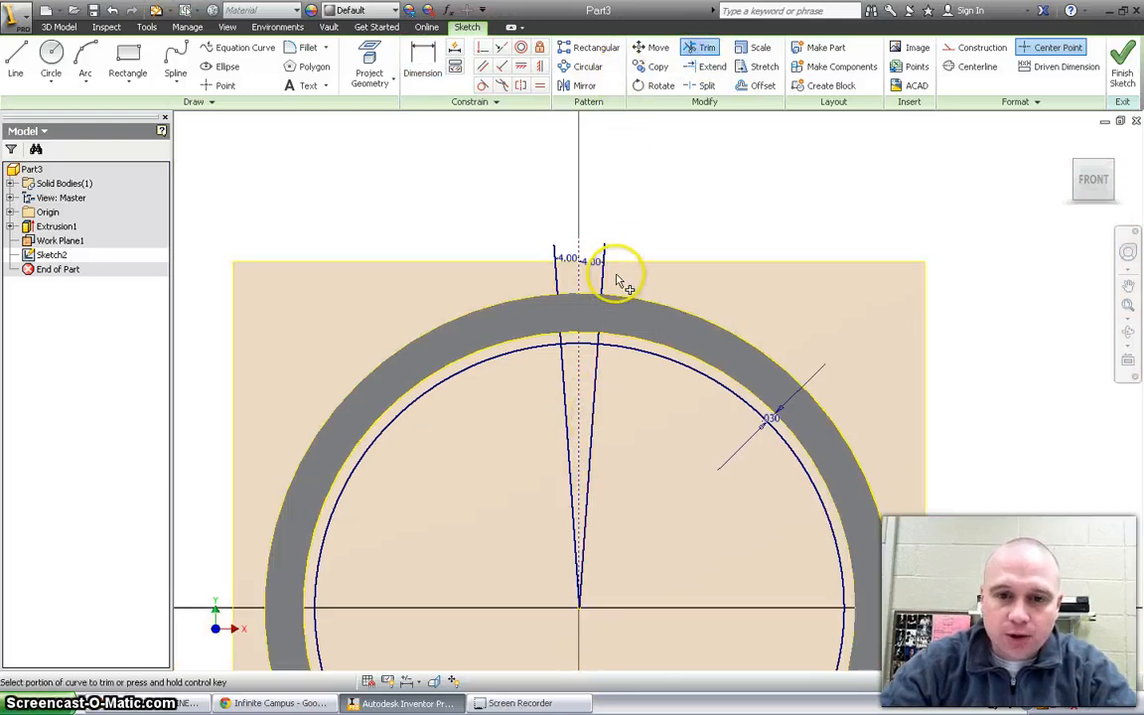
left_click(676, 365)
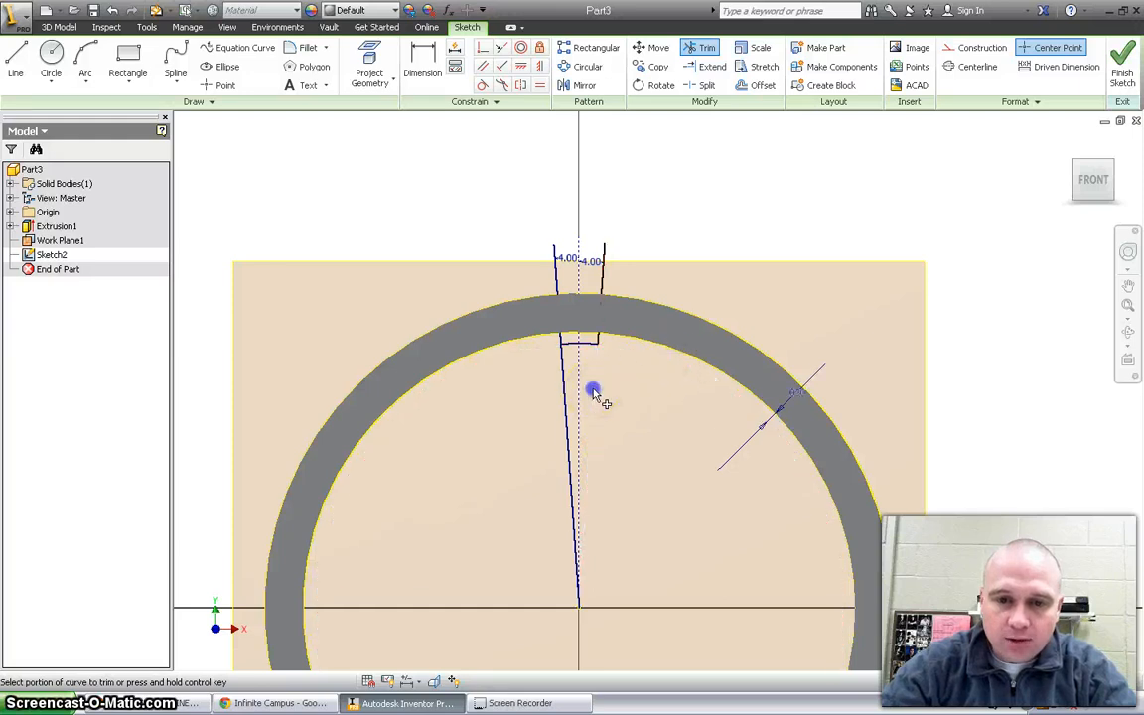
left_click(564, 387)
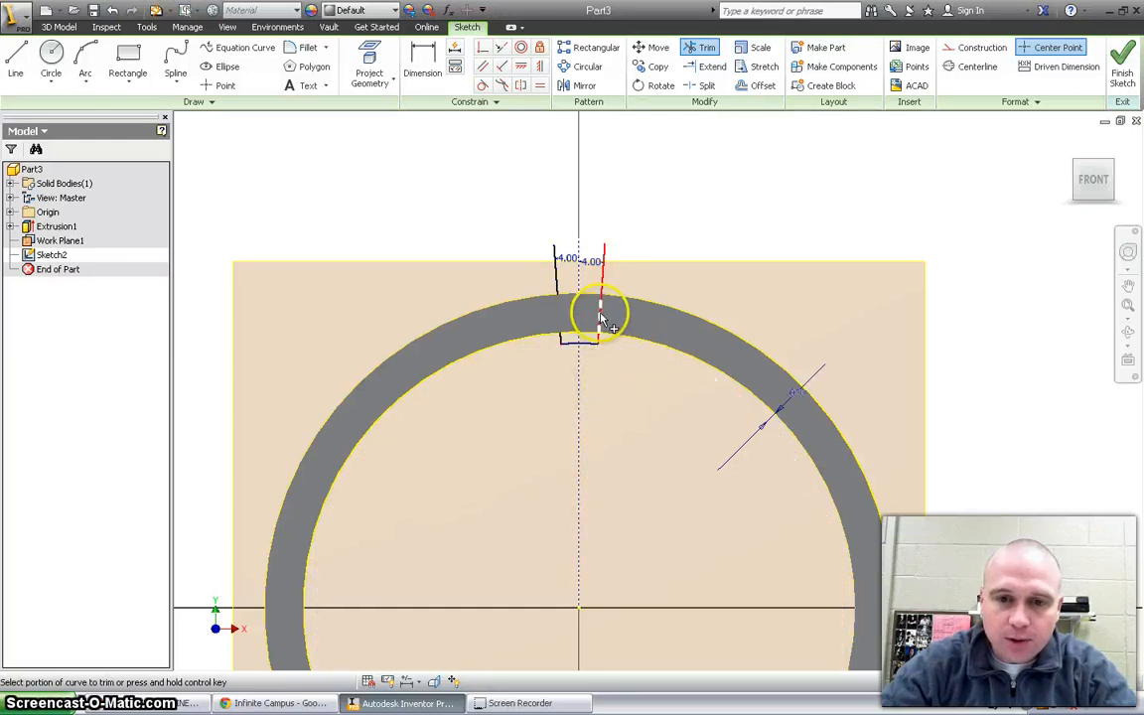
left_click(605, 280)
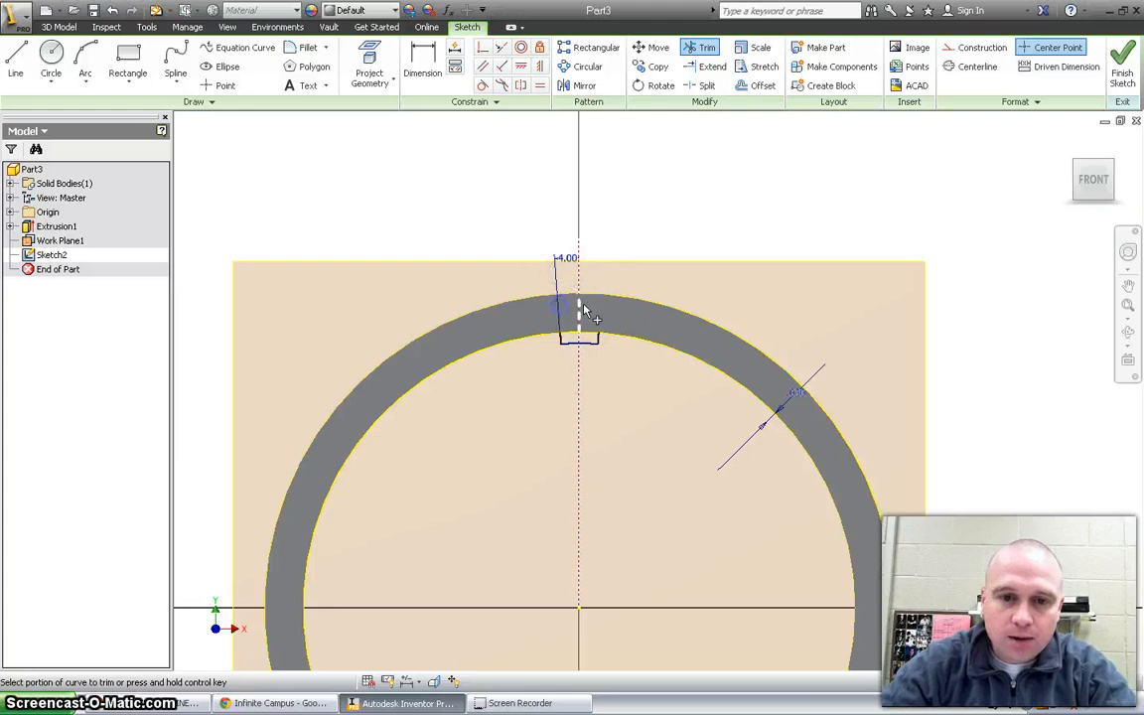
left_click(1121, 70)
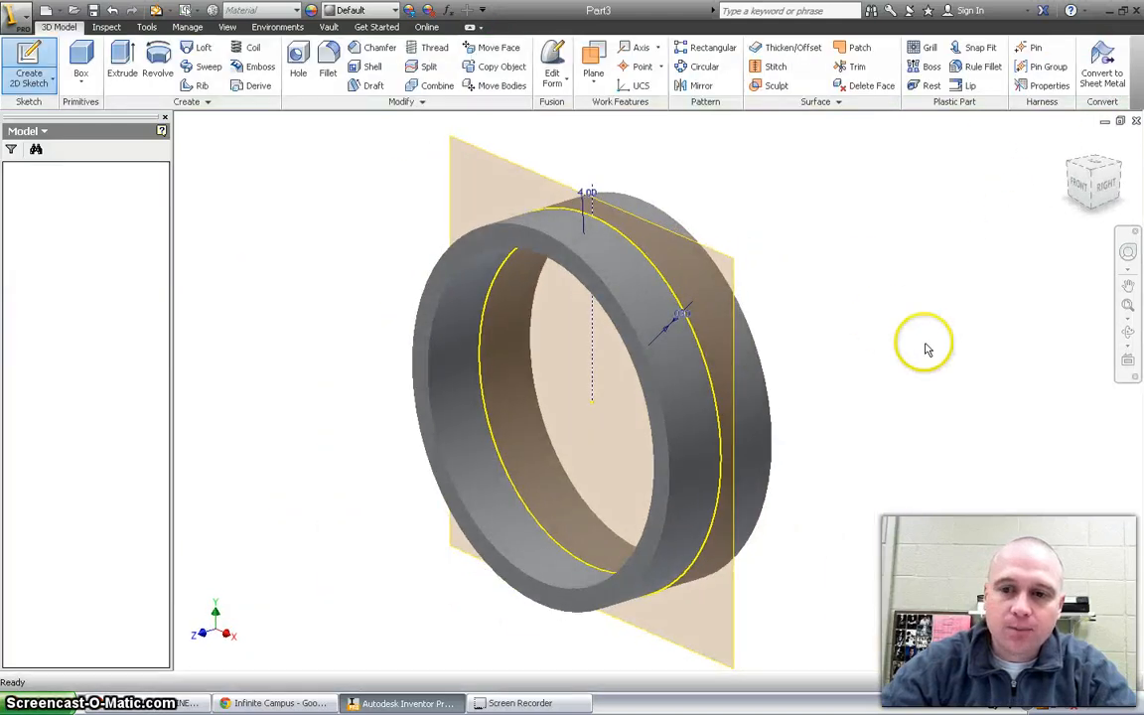
- Extrude the small tab profile symmetrically about the work plane as a joined solid with a distance of .55-.1 in
left_click(1127, 340)
left_click_drag(771, 357, 883, 281)
scroll(635, 181, "up", 2)
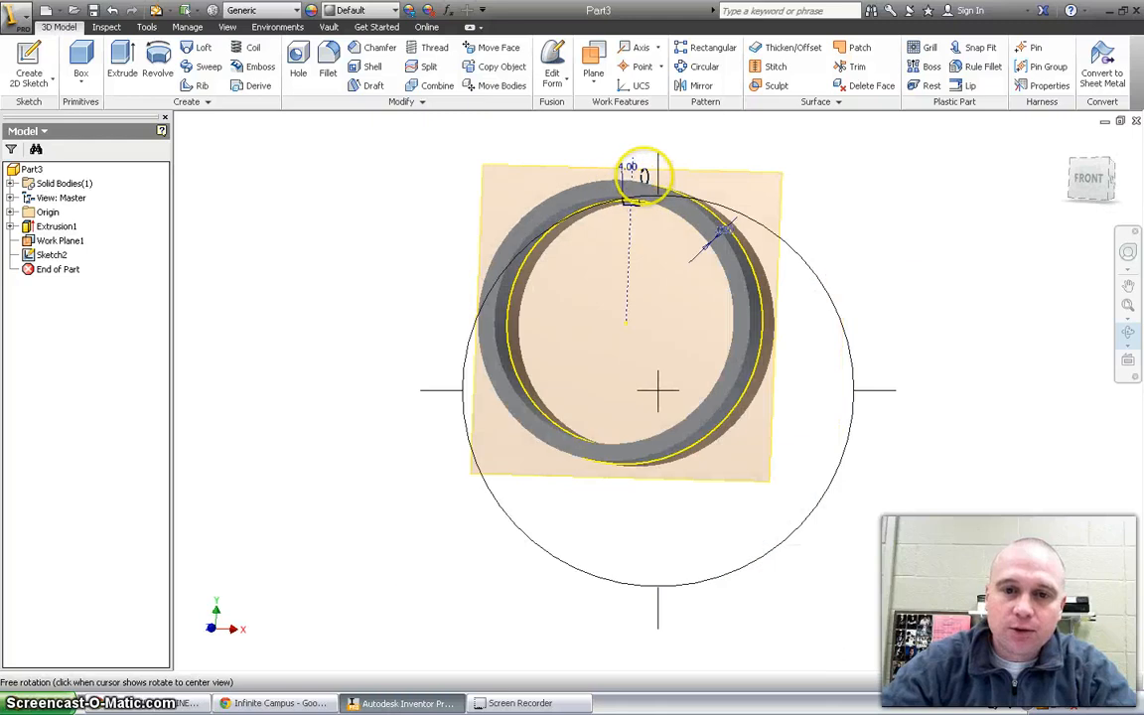
scroll(643, 175, "down", 5)
left_click(122, 62)
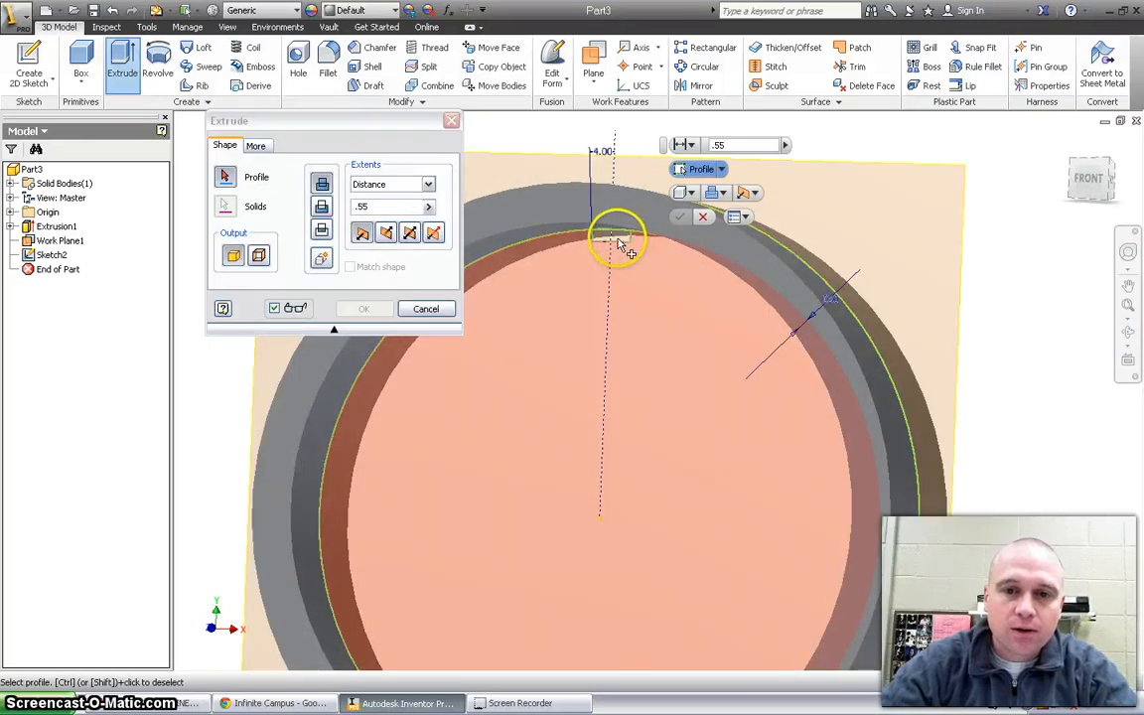
left_click(615, 234)
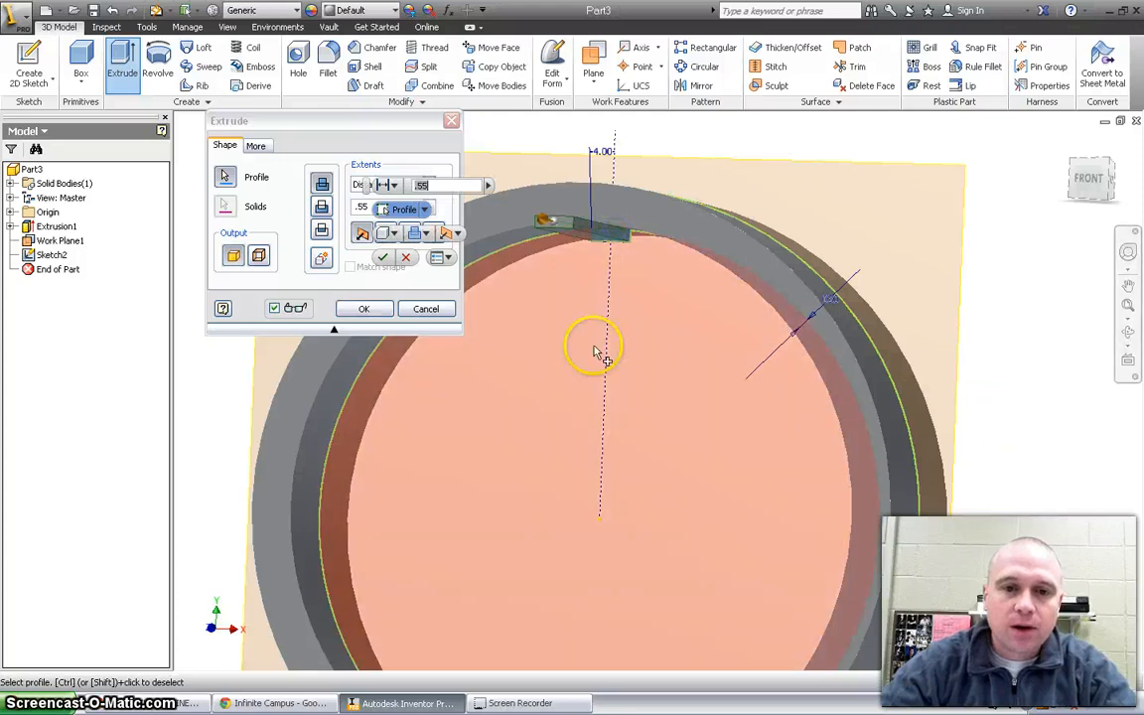
left_click_drag(333, 120, 248, 85)
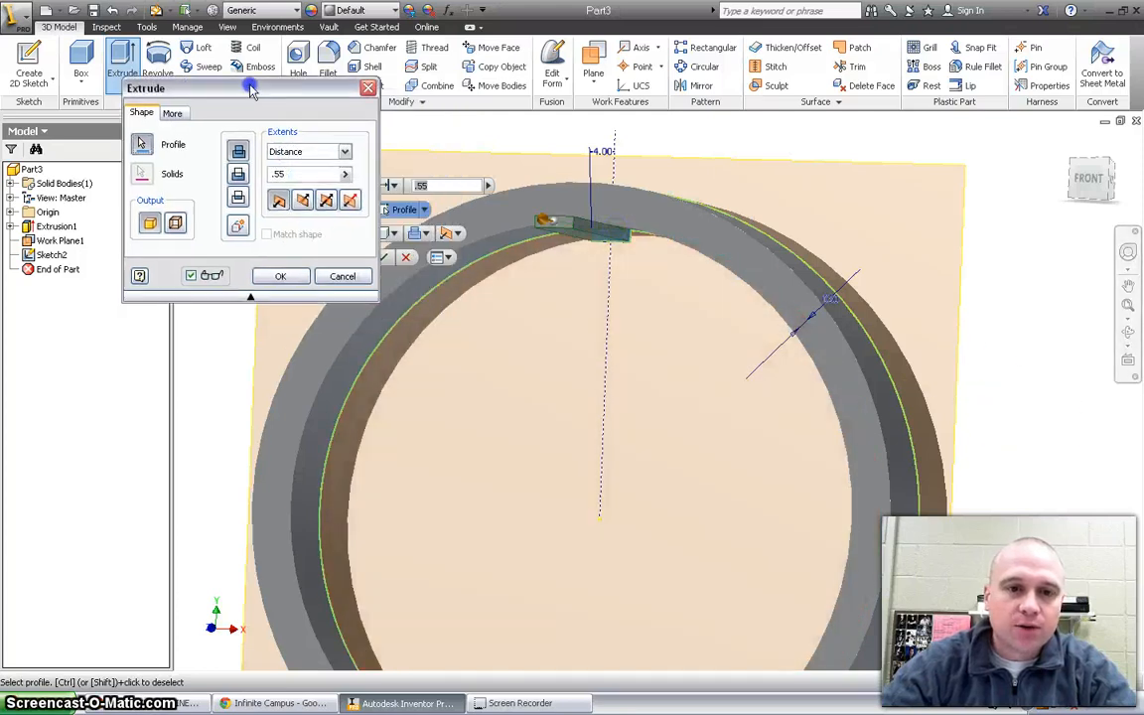
left_click(324, 199)
left_click(296, 173)
left_click(536, 285)
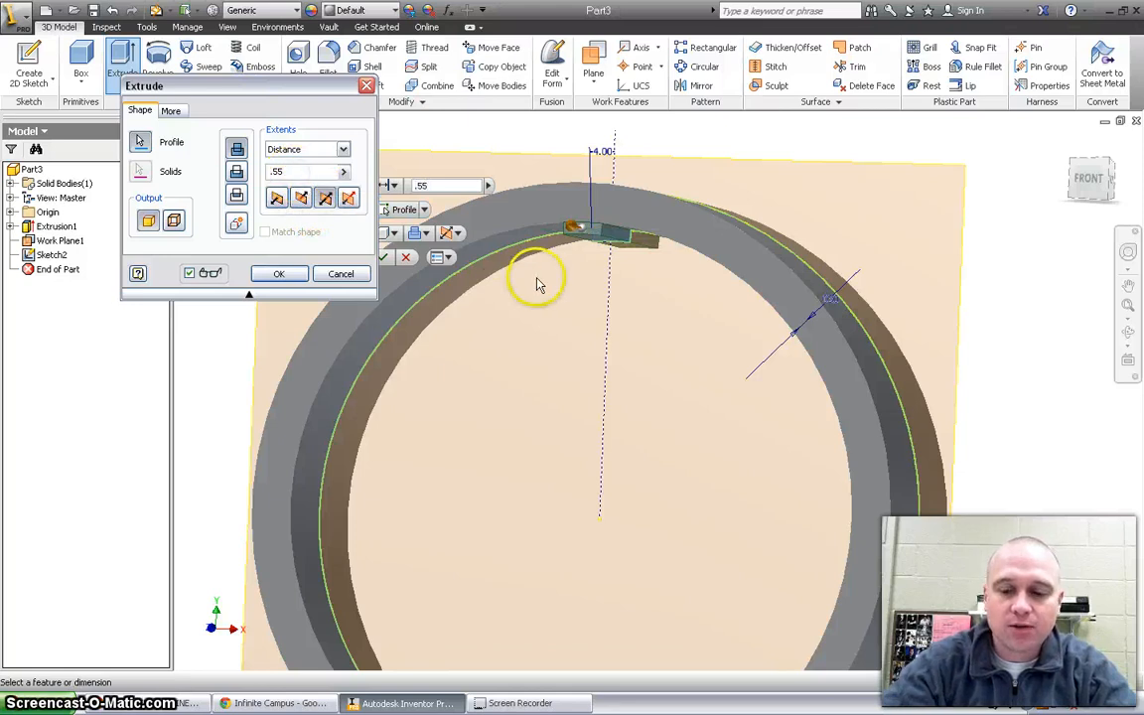
type("-")
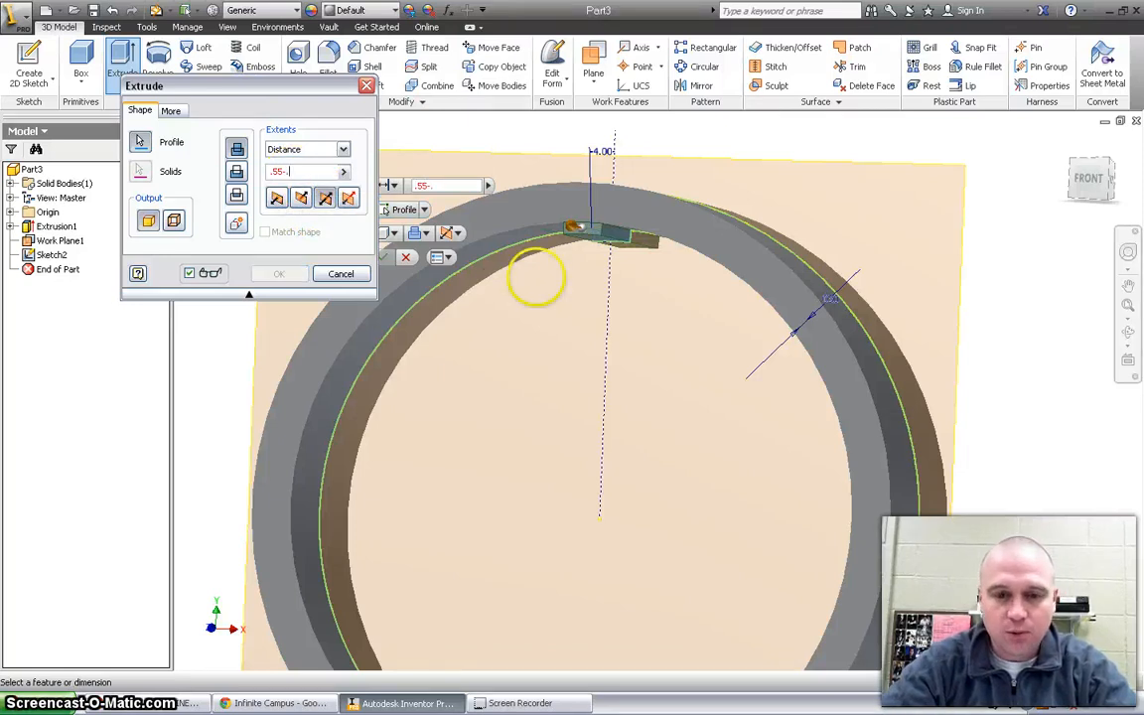
type(".1")
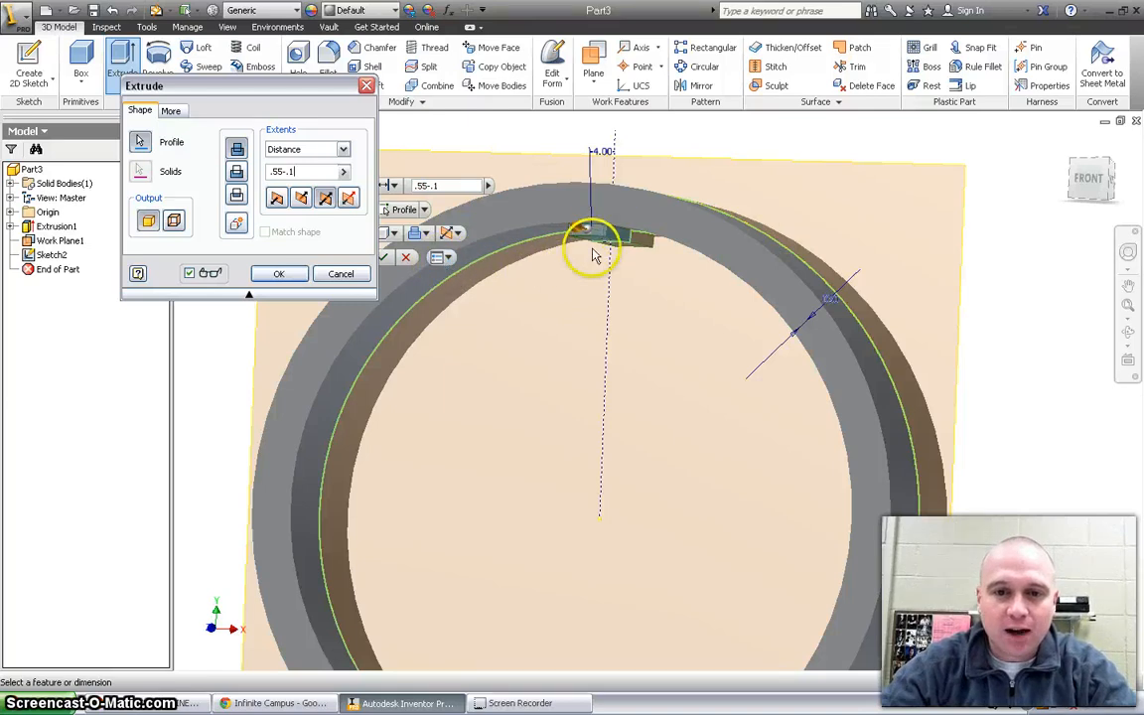
left_click(278, 274)
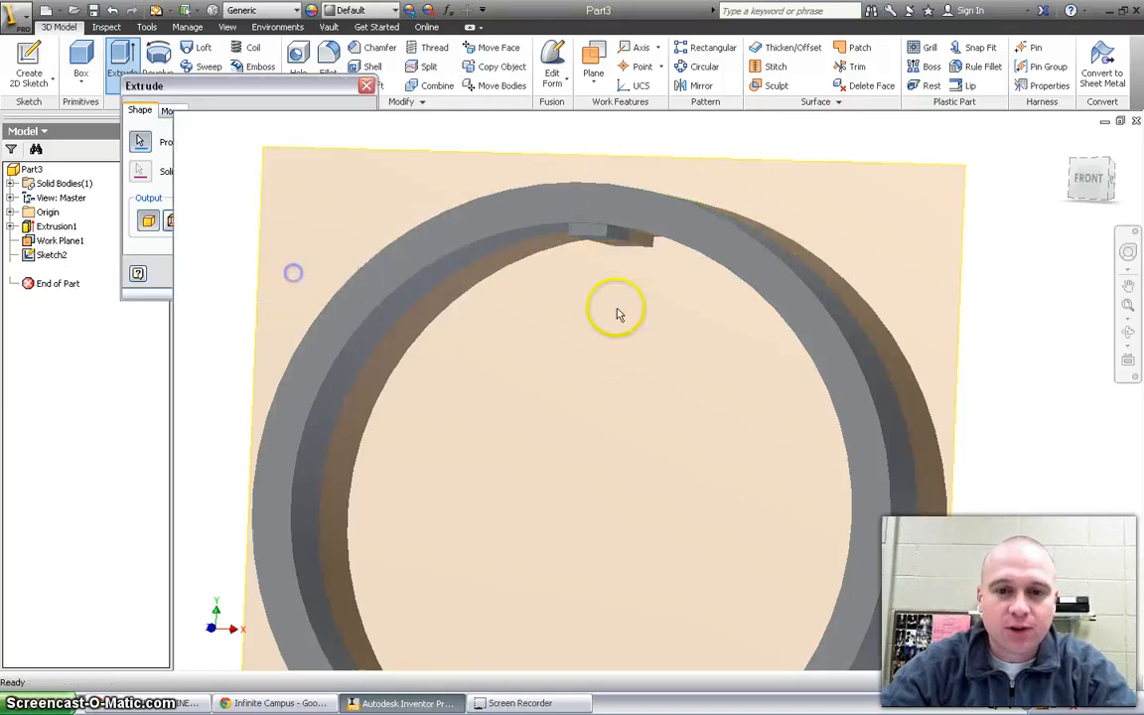
- Create a circular pattern of the extruded tab around the ring's axis with 15 instances over 360 degrees
left_click(1125, 335)
left_click_drag(655, 336, 671, 370)
key("Escape")
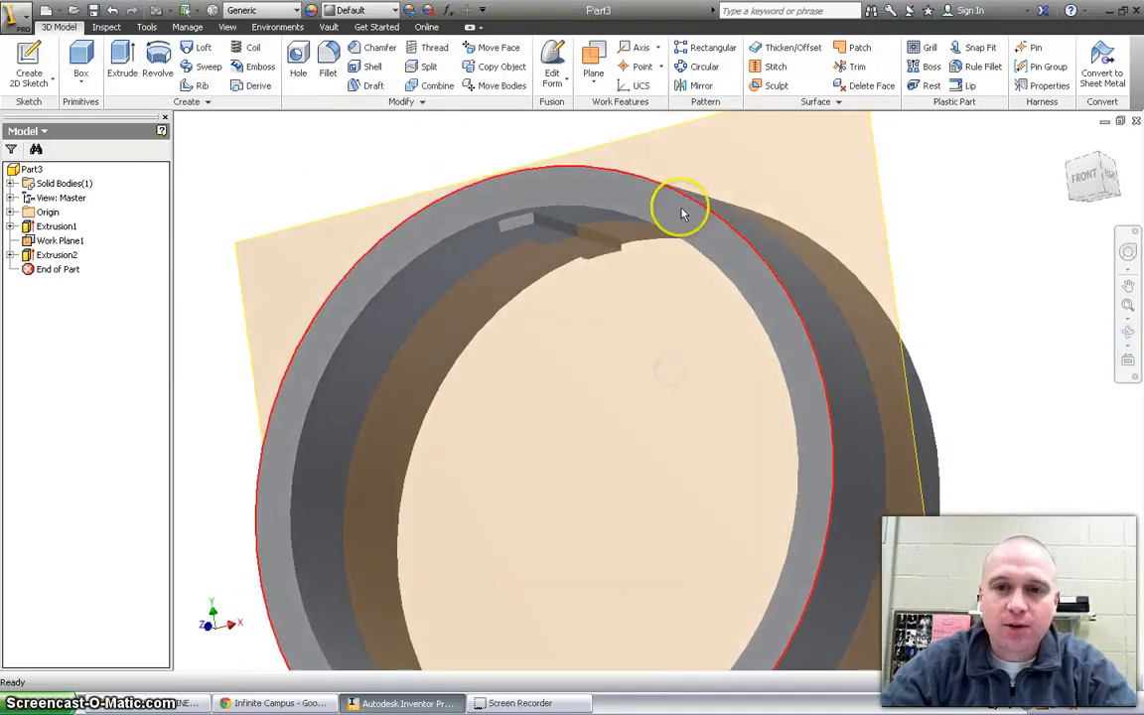
left_click(701, 66)
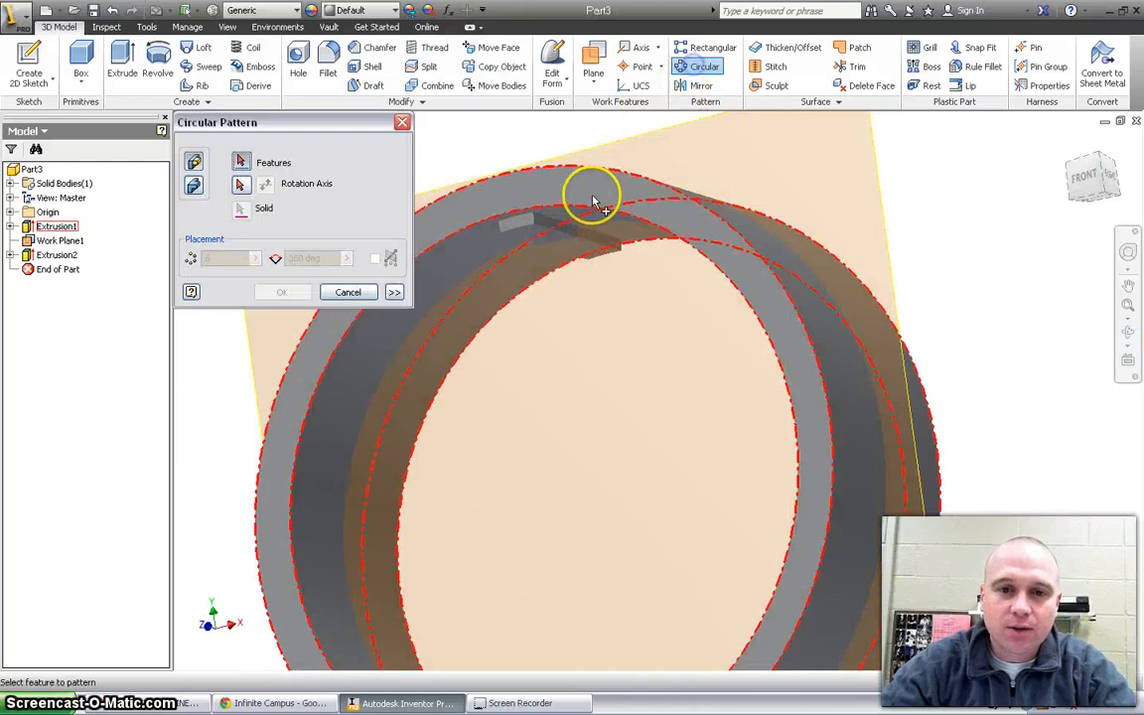
left_click(552, 232)
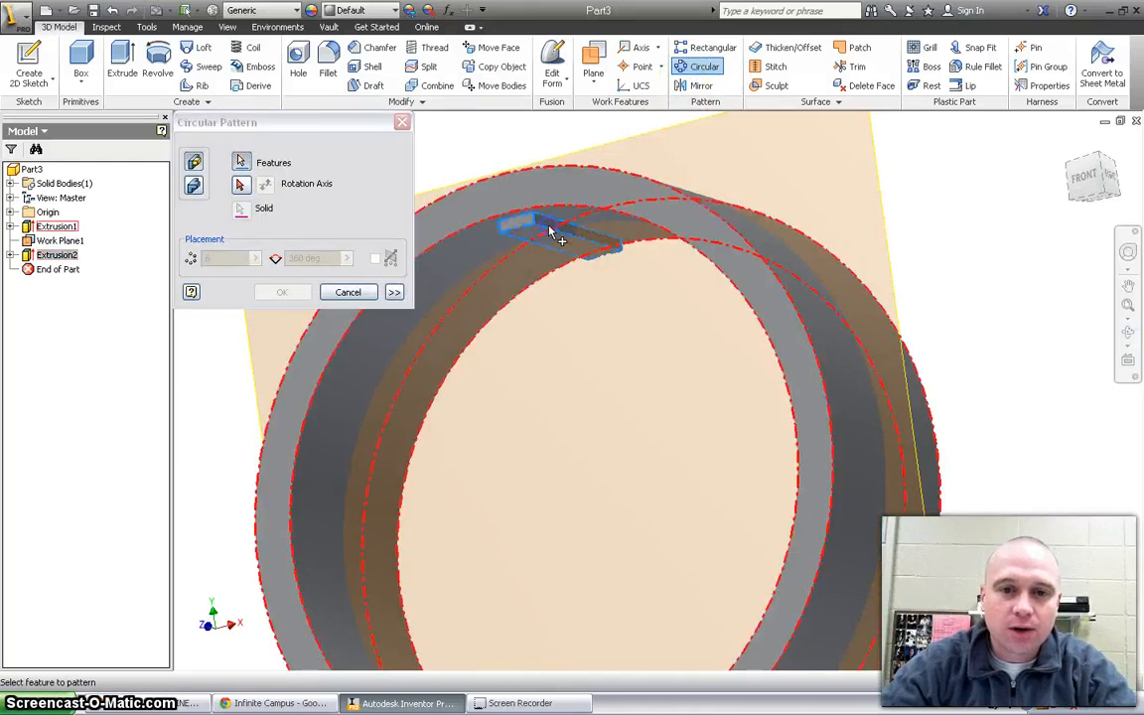
left_click(239, 184)
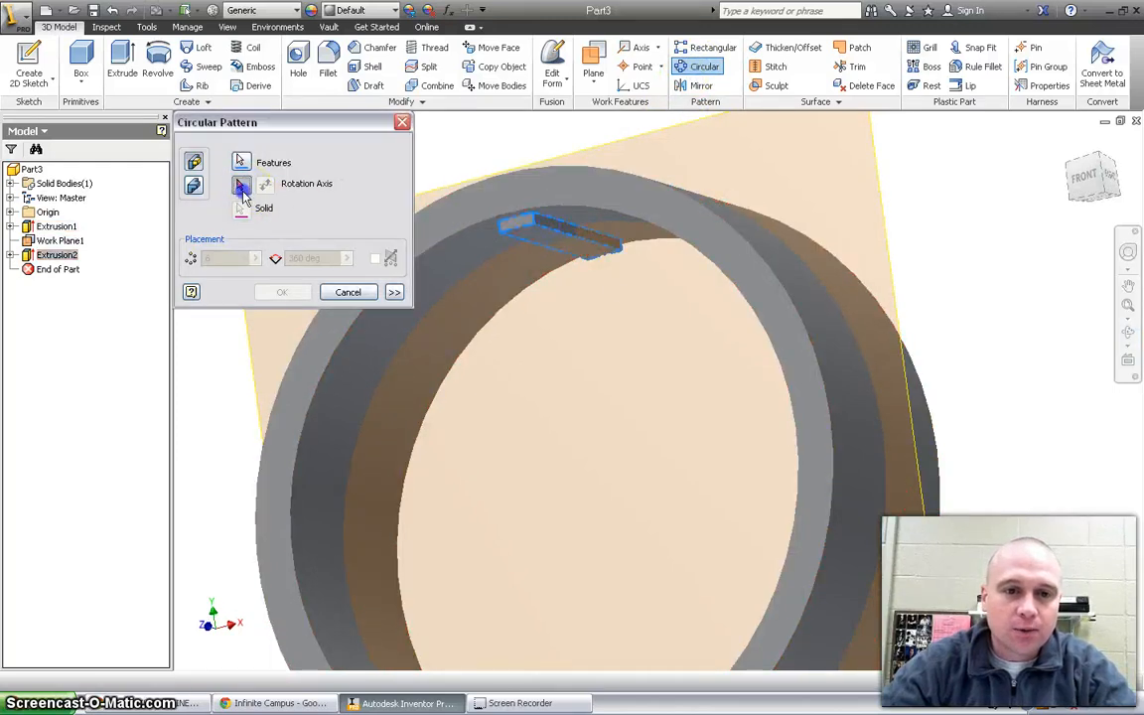
left_click(630, 222)
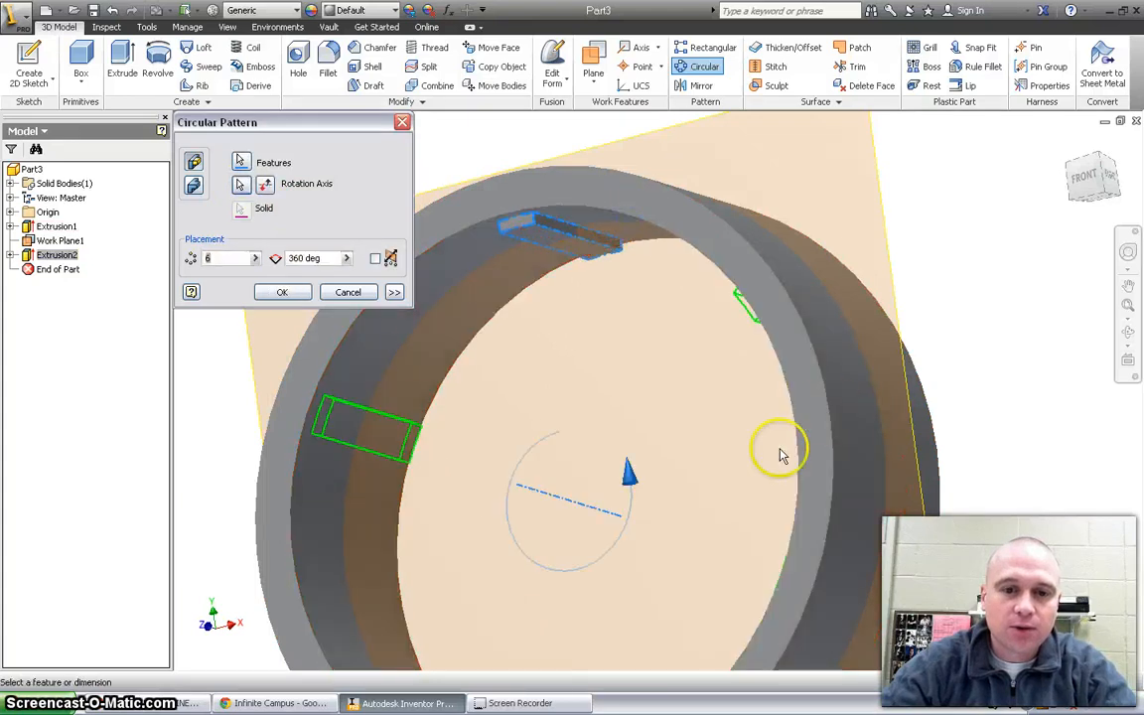
type("15")
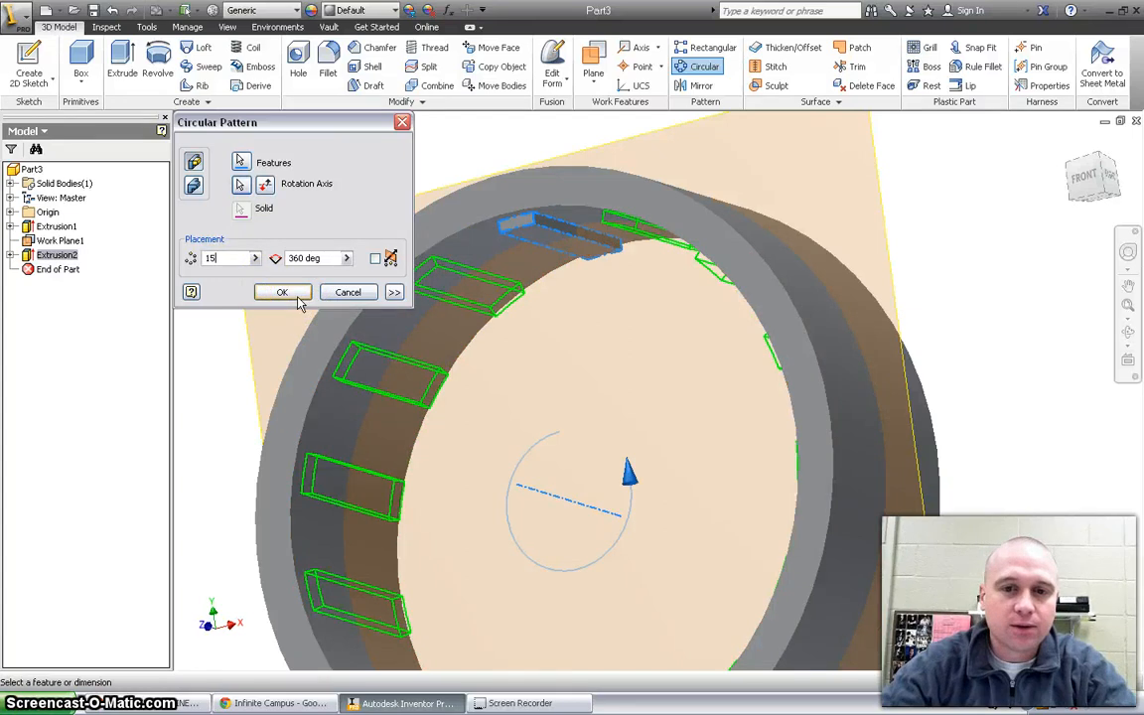
left_click(294, 294)
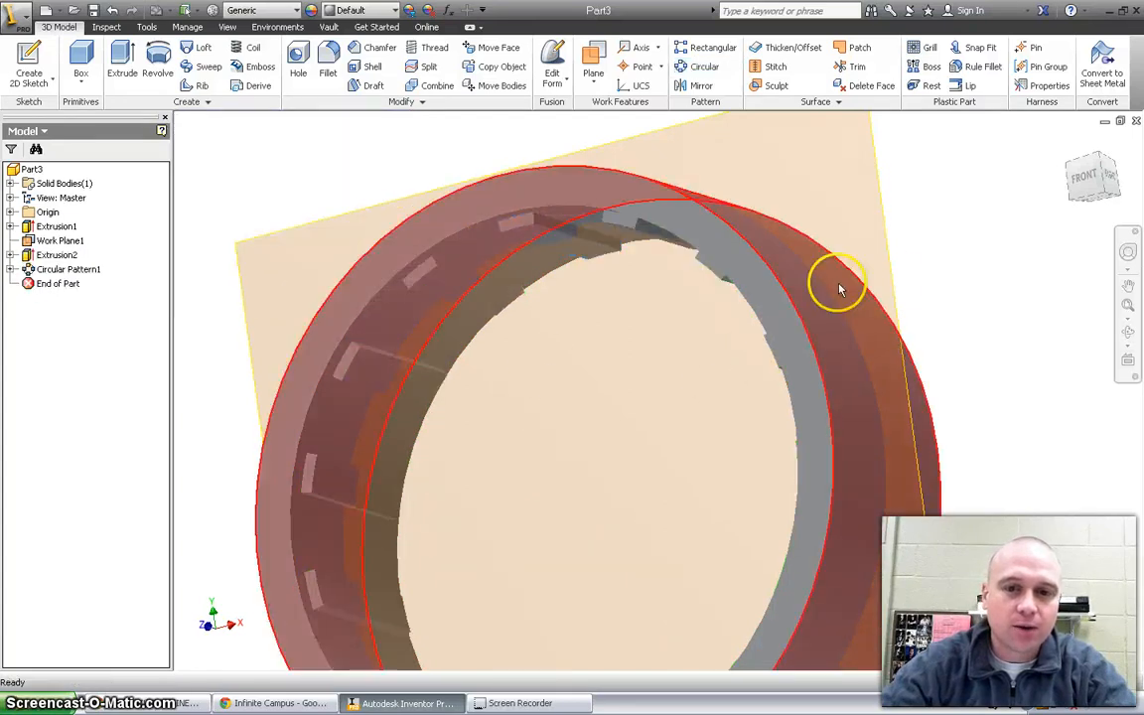
- Start a new 2D sketch on the ring's mid work plane
left_click(1125, 336)
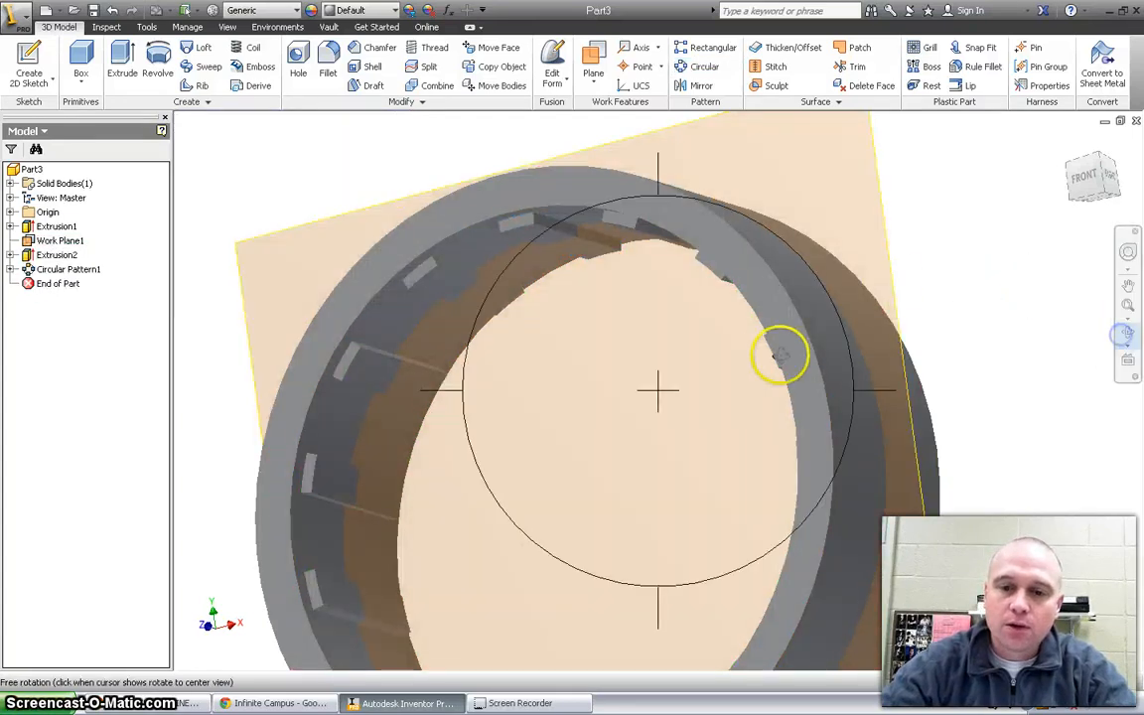
left_click_drag(738, 354, 758, 397)
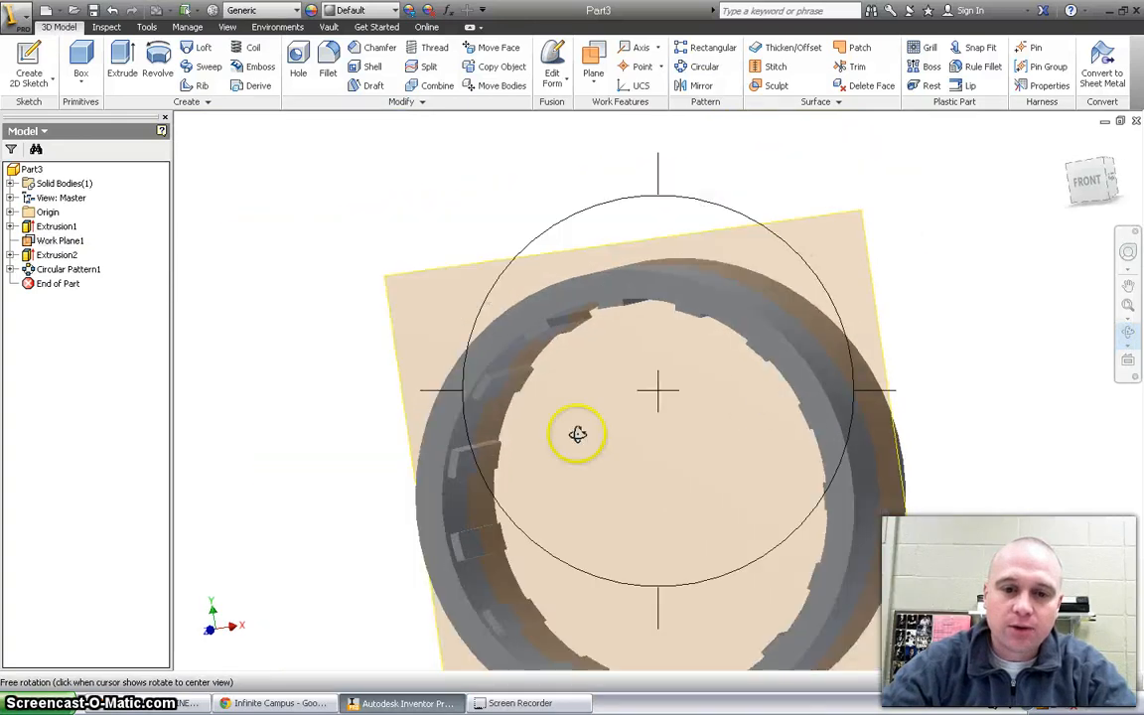
left_click_drag(543, 445, 511, 344)
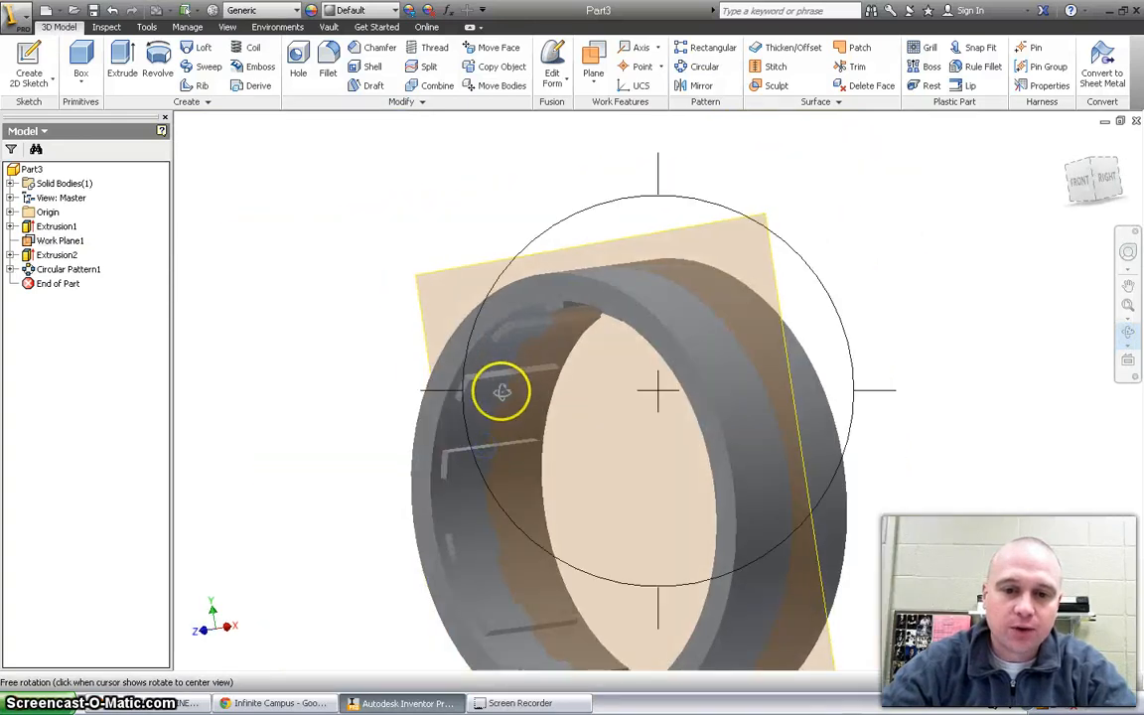
left_click_drag(561, 454, 626, 452)
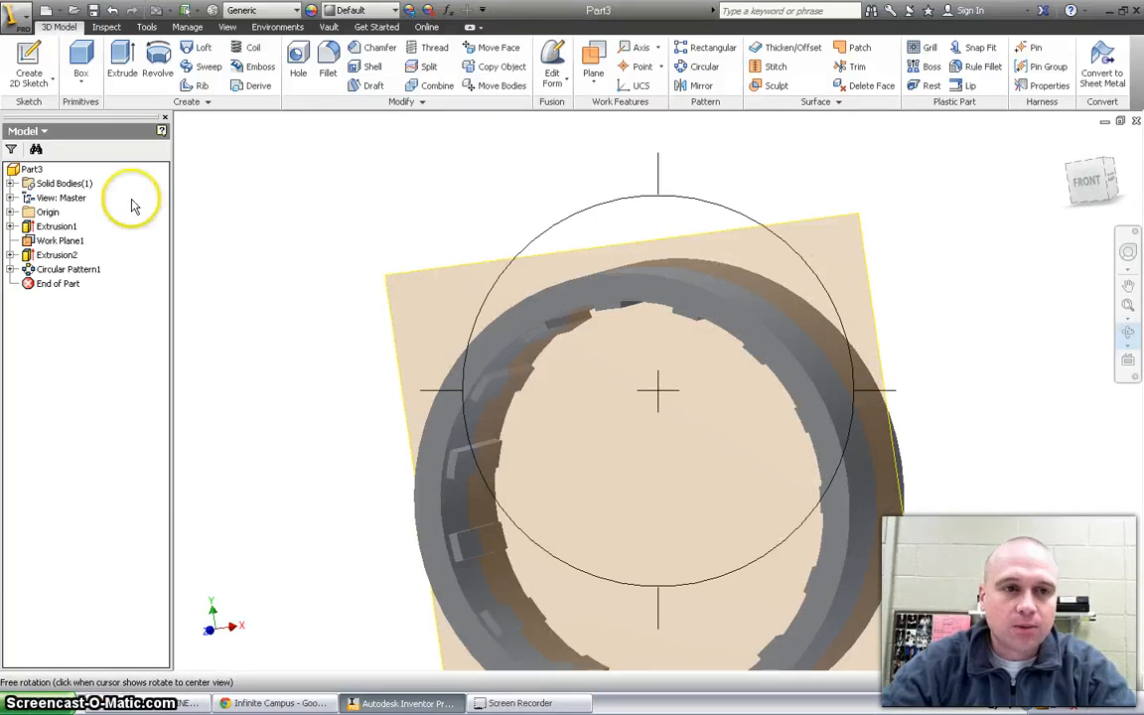
key("Escape")
left_click(29, 61)
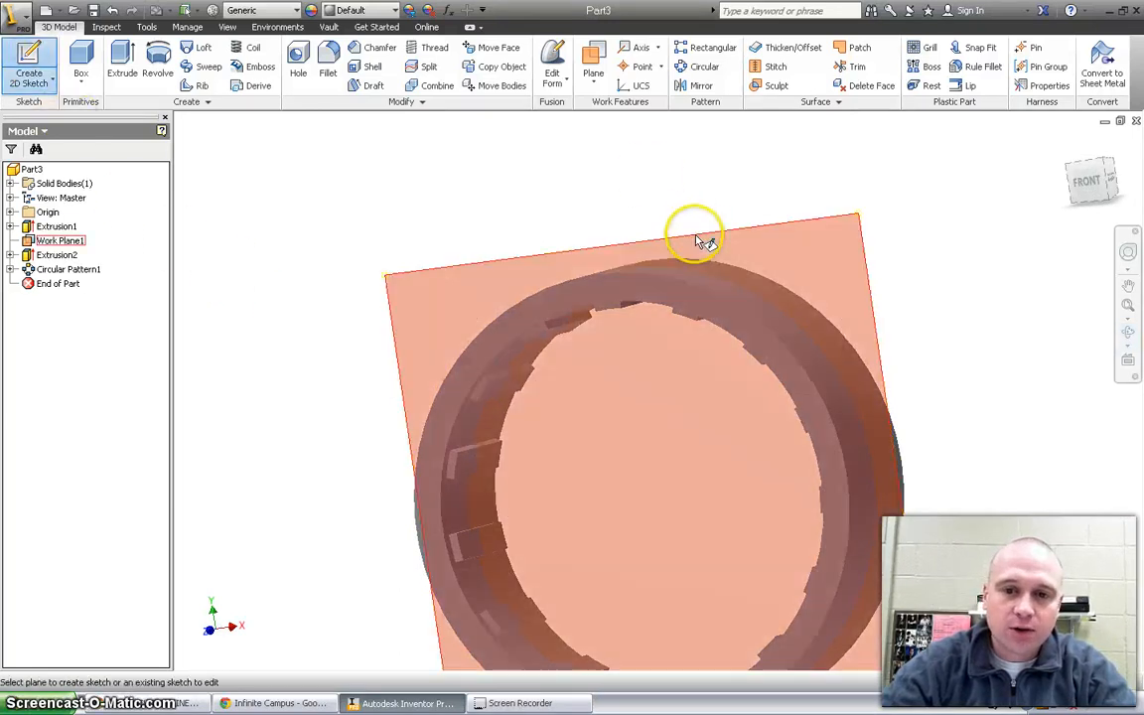
left_click(695, 239)
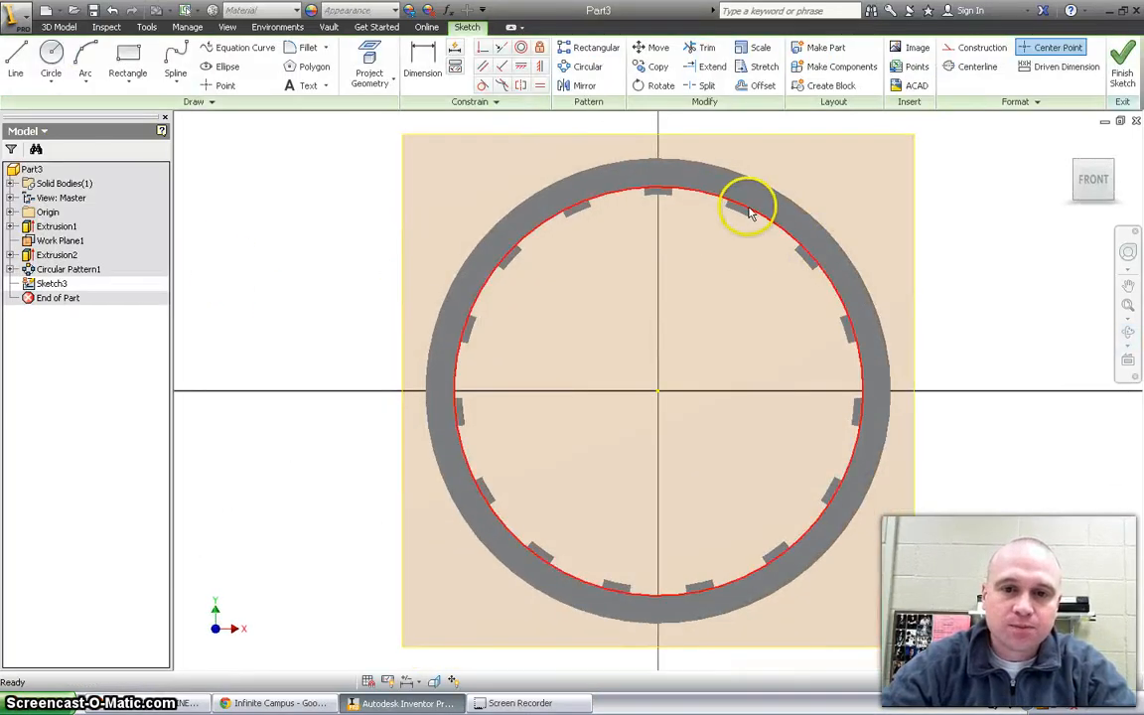
- Project the ring's inner edge and the inner edge of the uppermost tab into the new sketch
left_click(51, 57)
left_click(659, 390)
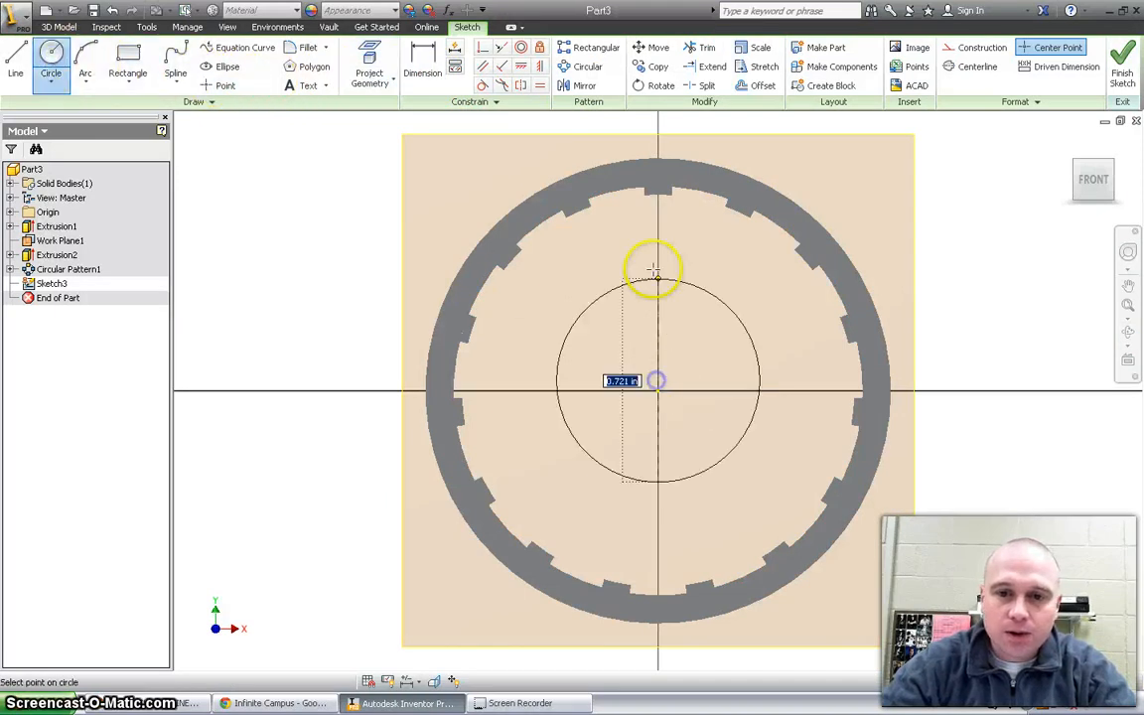
left_click(370, 71)
left_click(362, 46)
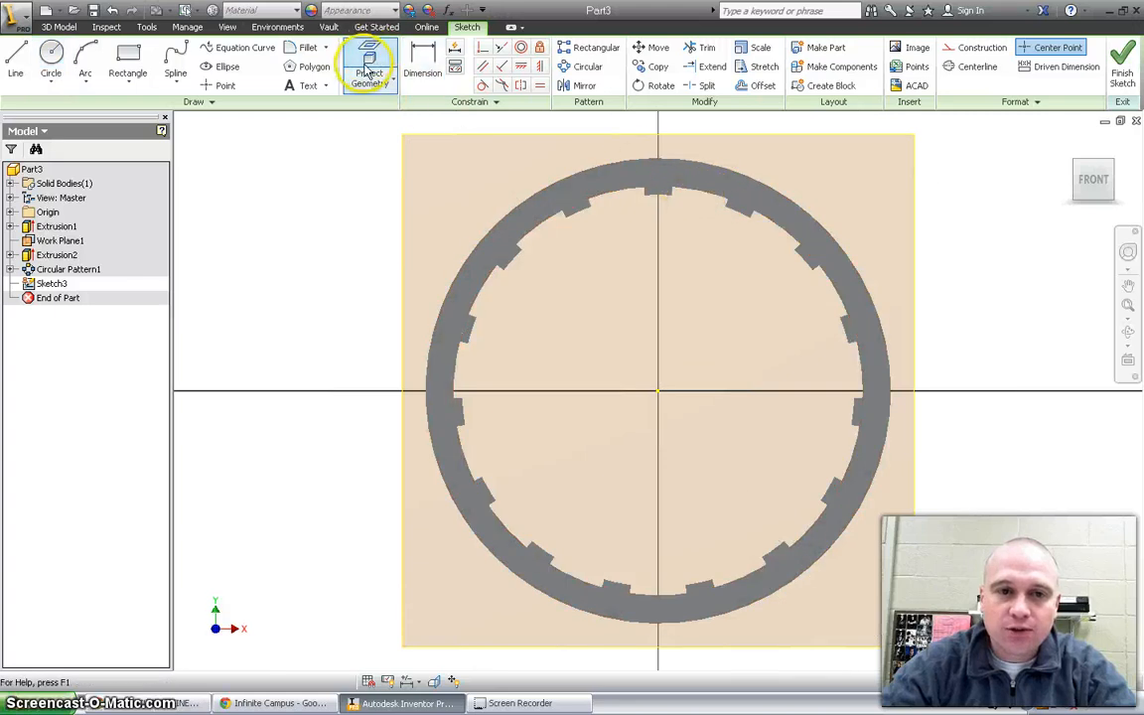
left_click(664, 206)
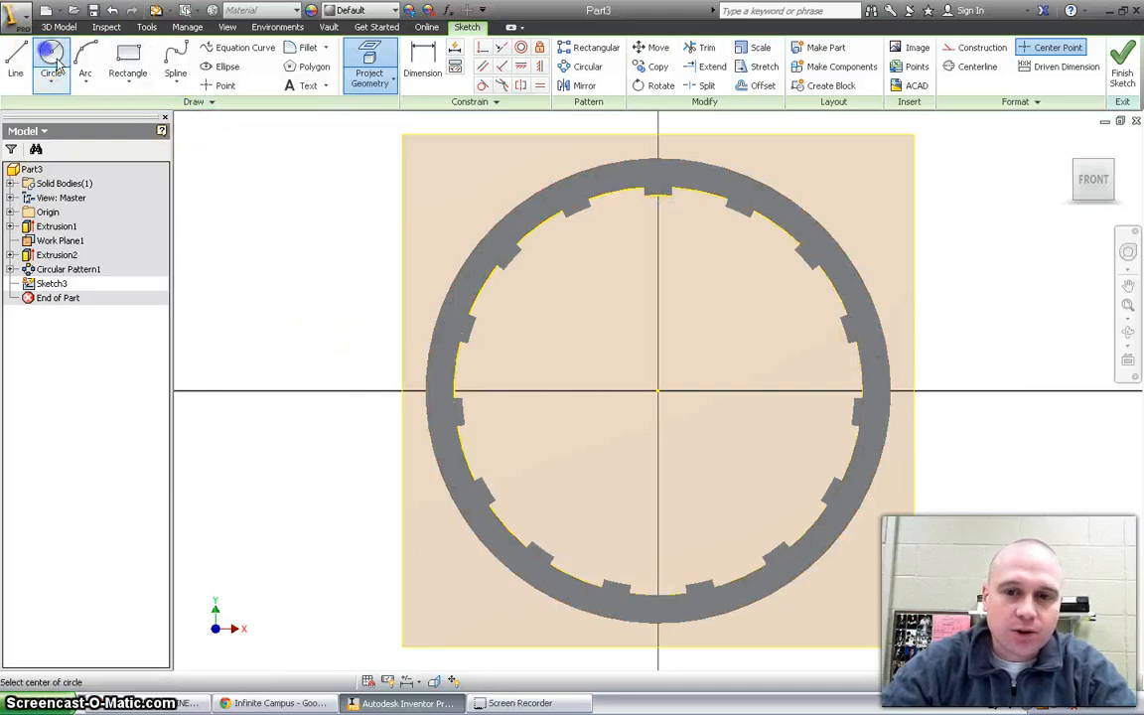
- Sketch two circles centred on the ring's axis, one through its inner edge and one through the tabs' inner edge, and finish the sketch
left_click(658, 393)
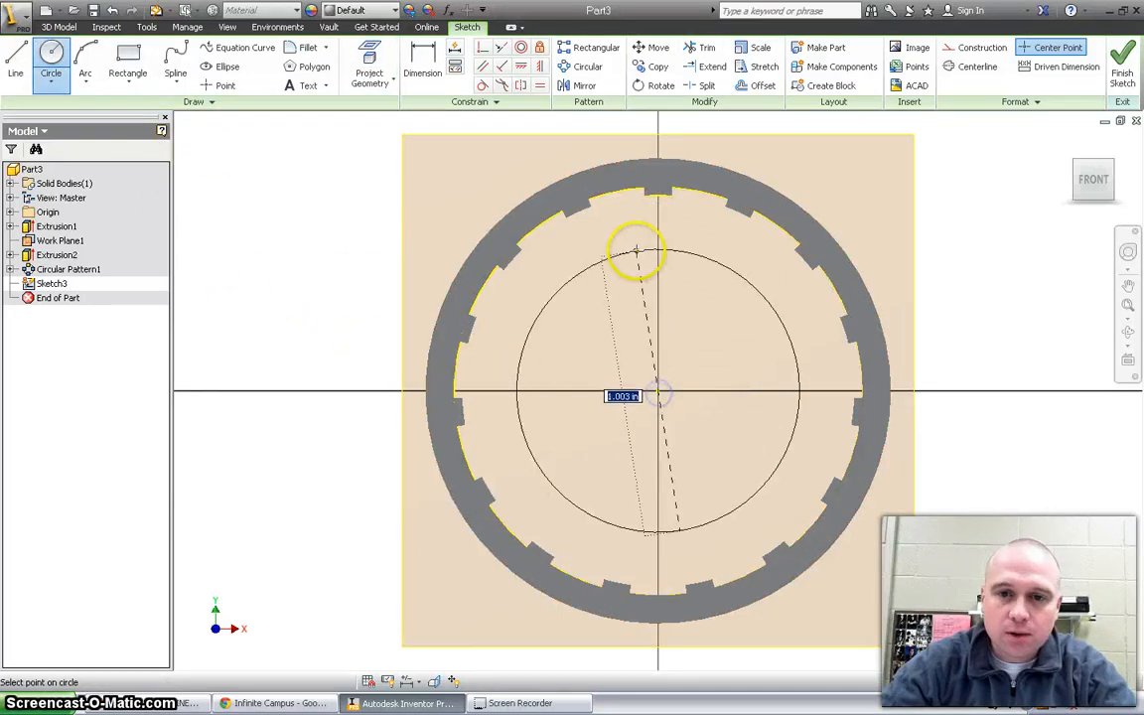
left_click(655, 187)
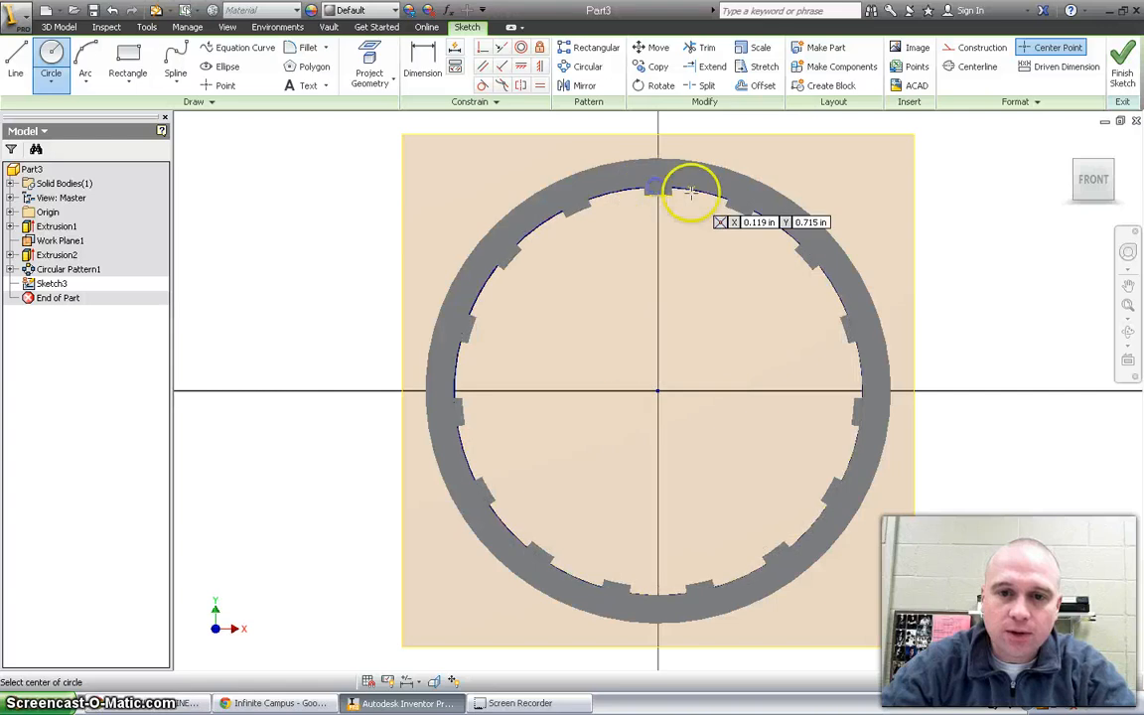
left_click_drag(660, 389, 658, 196)
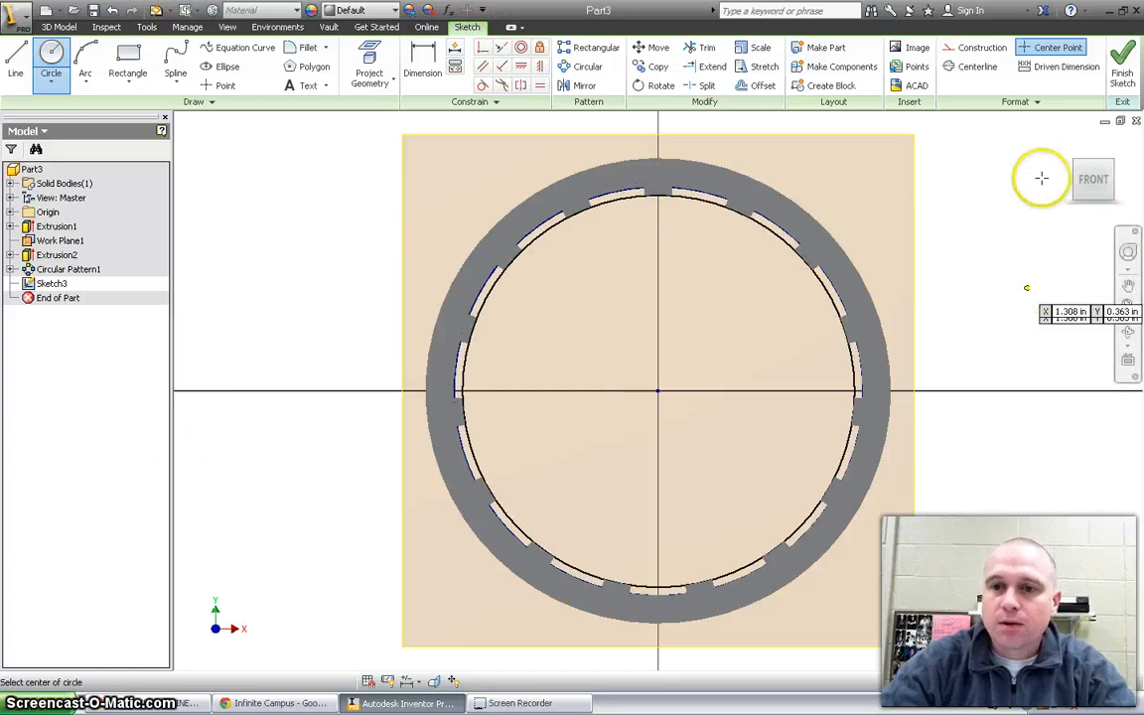
left_click(1127, 55)
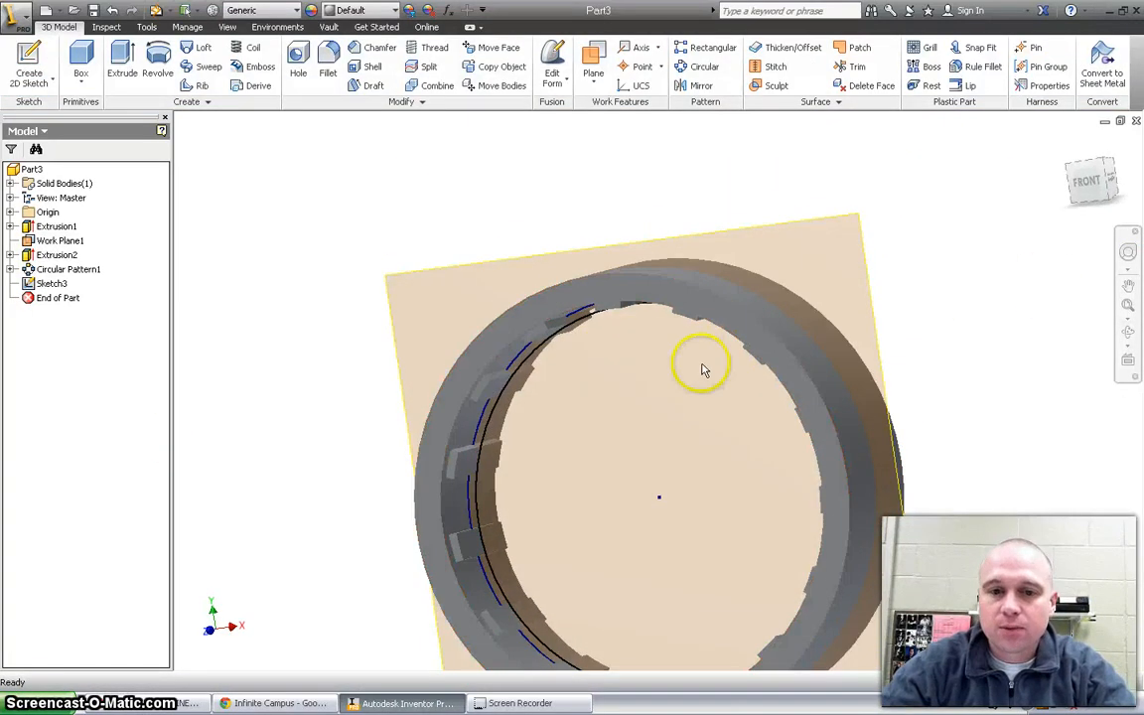
- Extrude the thin band between the two circles symmetrically about the work plane as a joined solid with a distance of .05 in
scroll(576, 333, "up", 3)
scroll(582, 332, "down", 4)
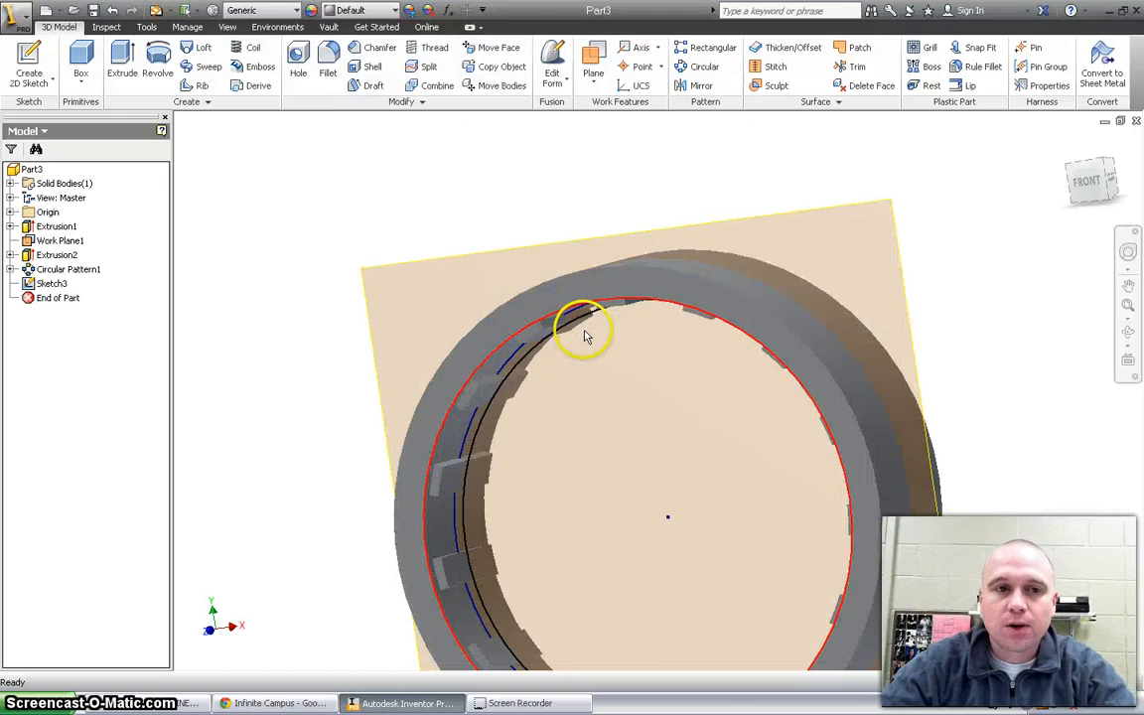
left_click(120, 60)
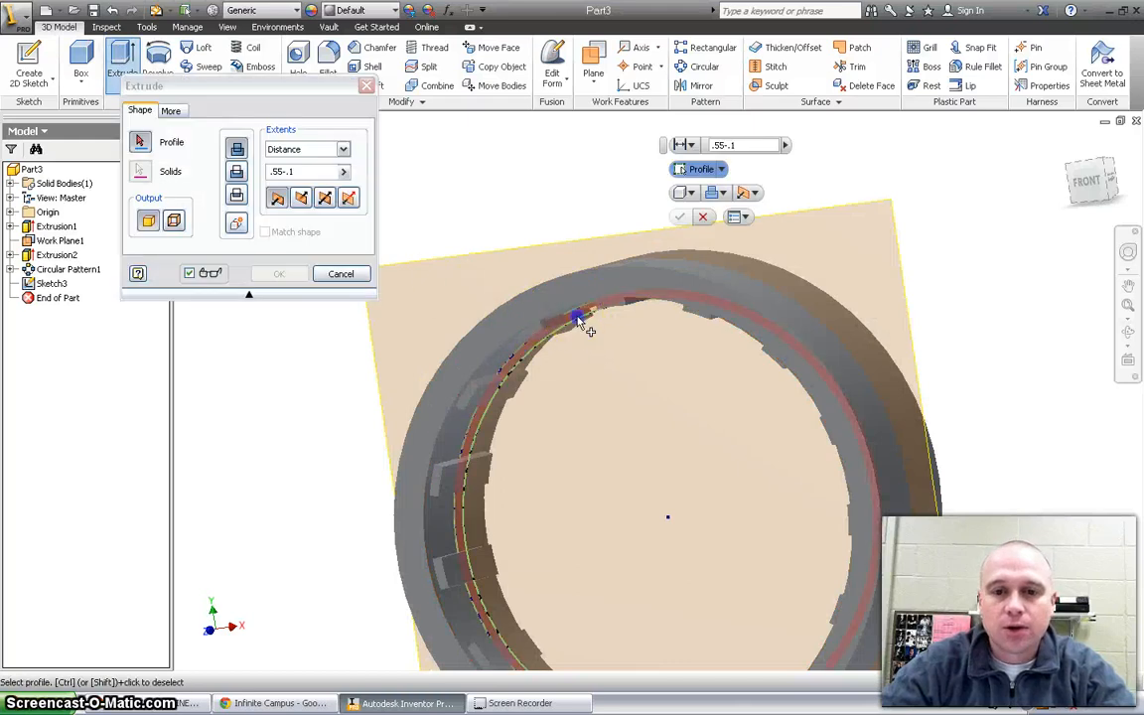
left_click(584, 323)
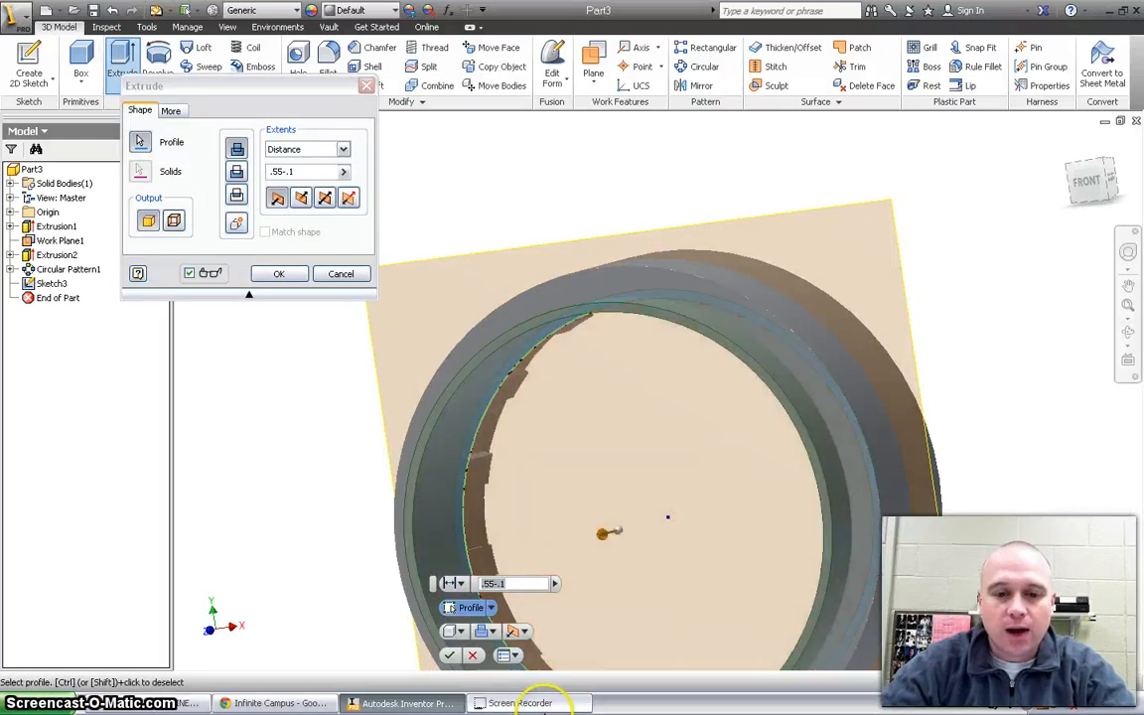
left_click(544, 706)
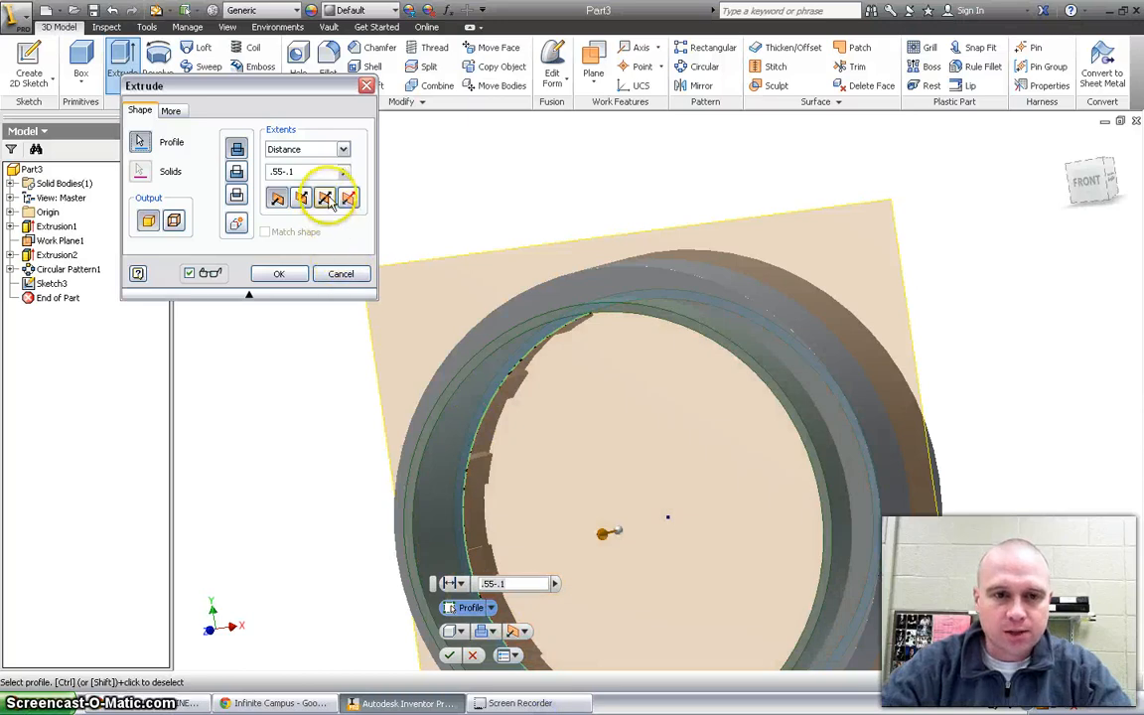
left_click(327, 199)
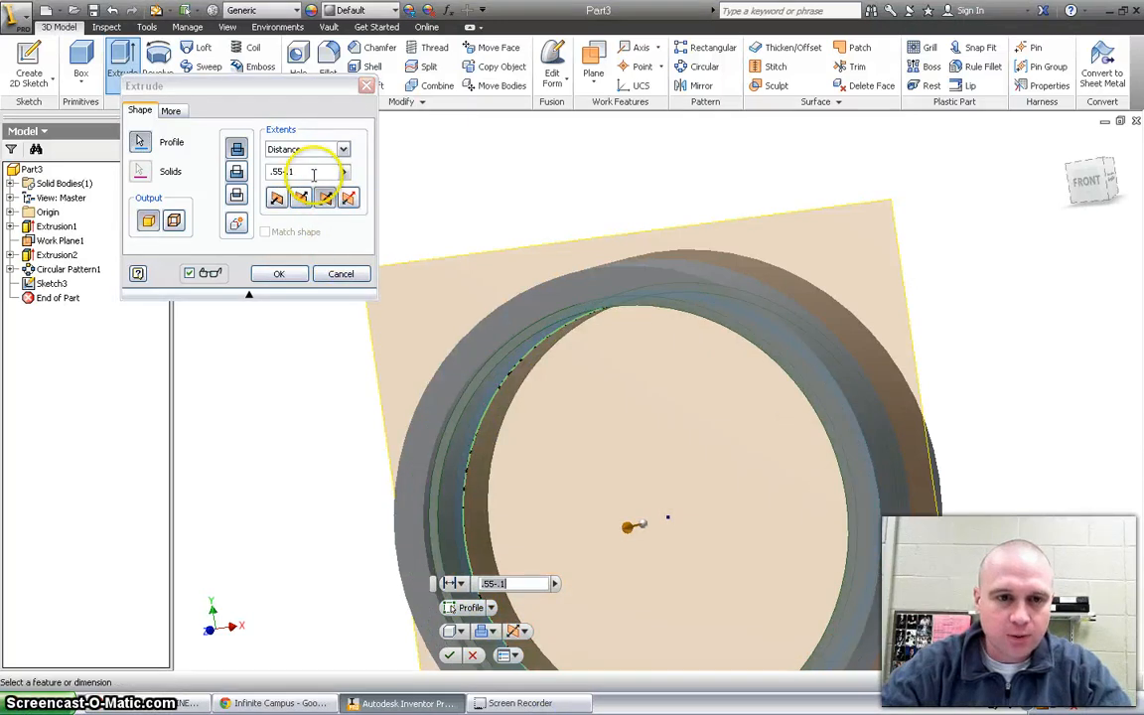
left_click_drag(314, 174, 263, 176)
key("BackSpace")
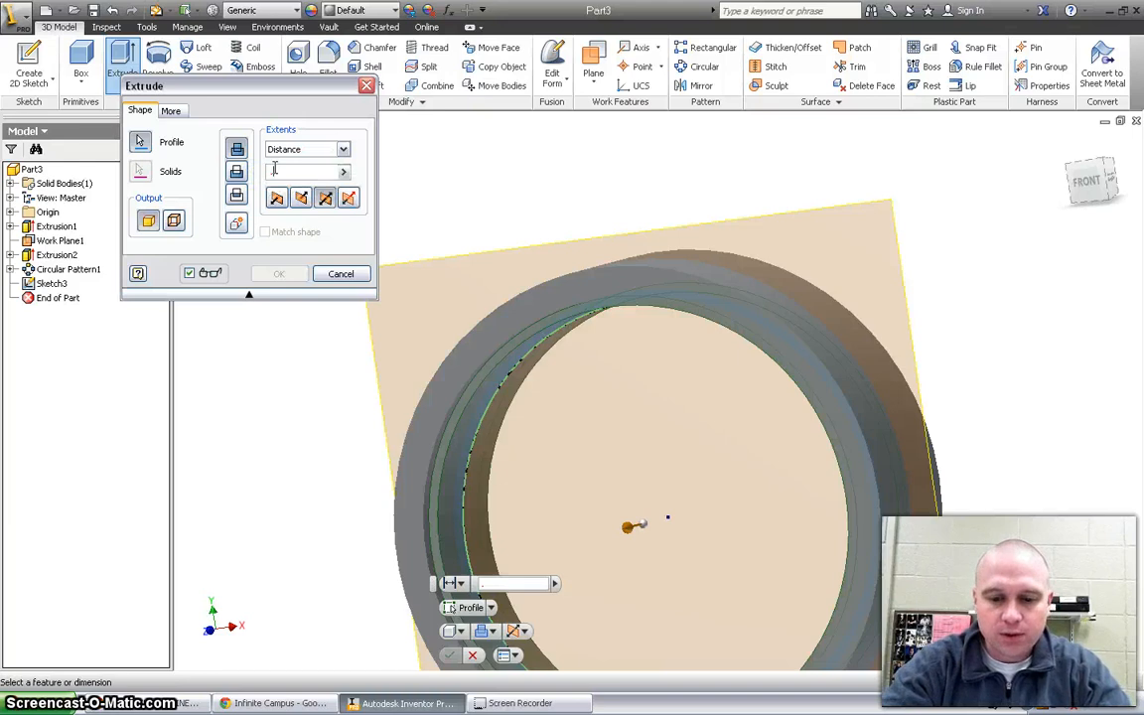
type(".05")
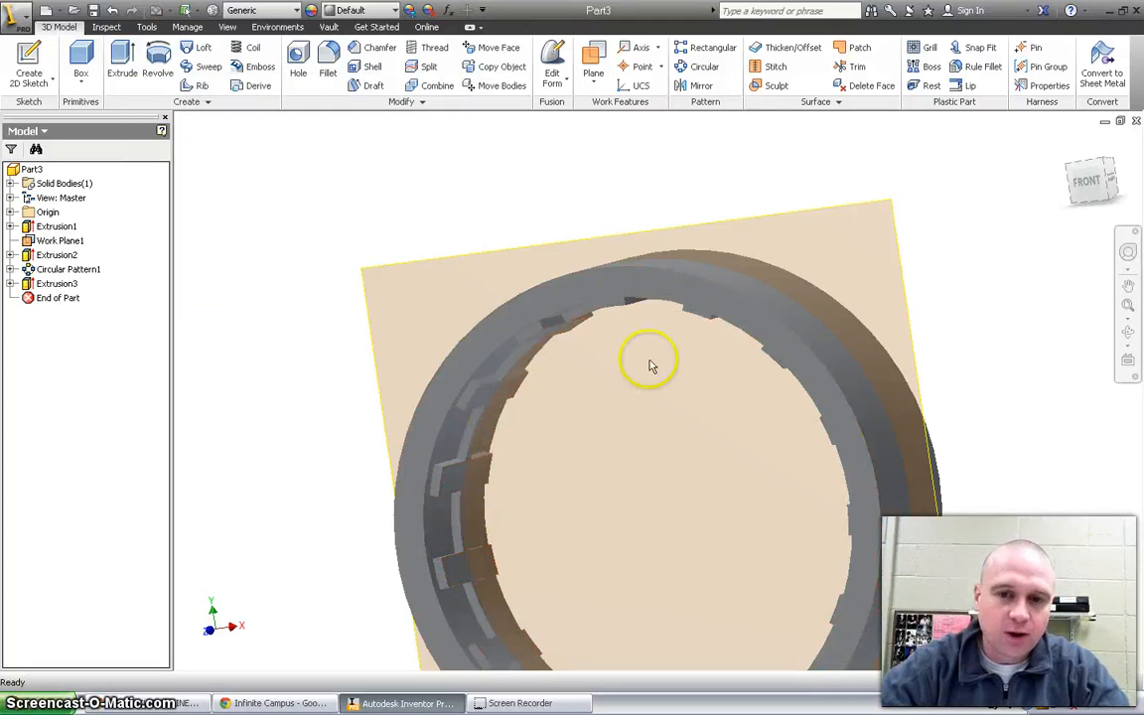
- Hide the work plane that runs through the middle of the ring
scroll(649, 363, "down", 3)
scroll(768, 641, "up", 2)
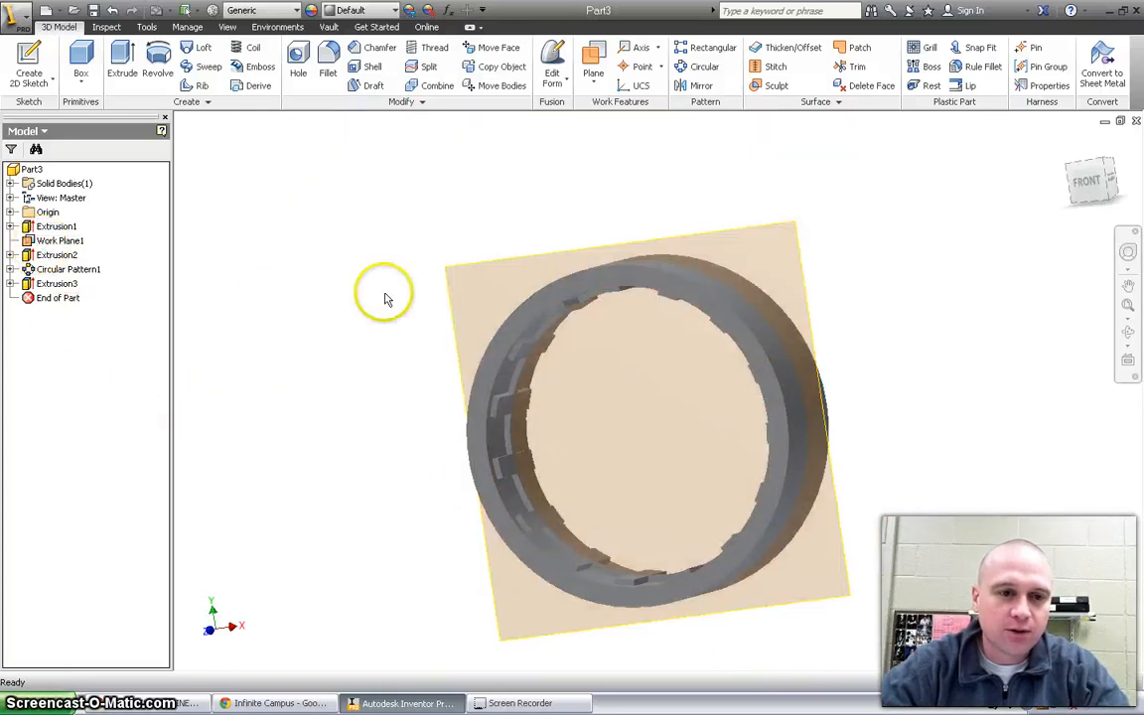
right_click(50, 247)
left_click(79, 373)
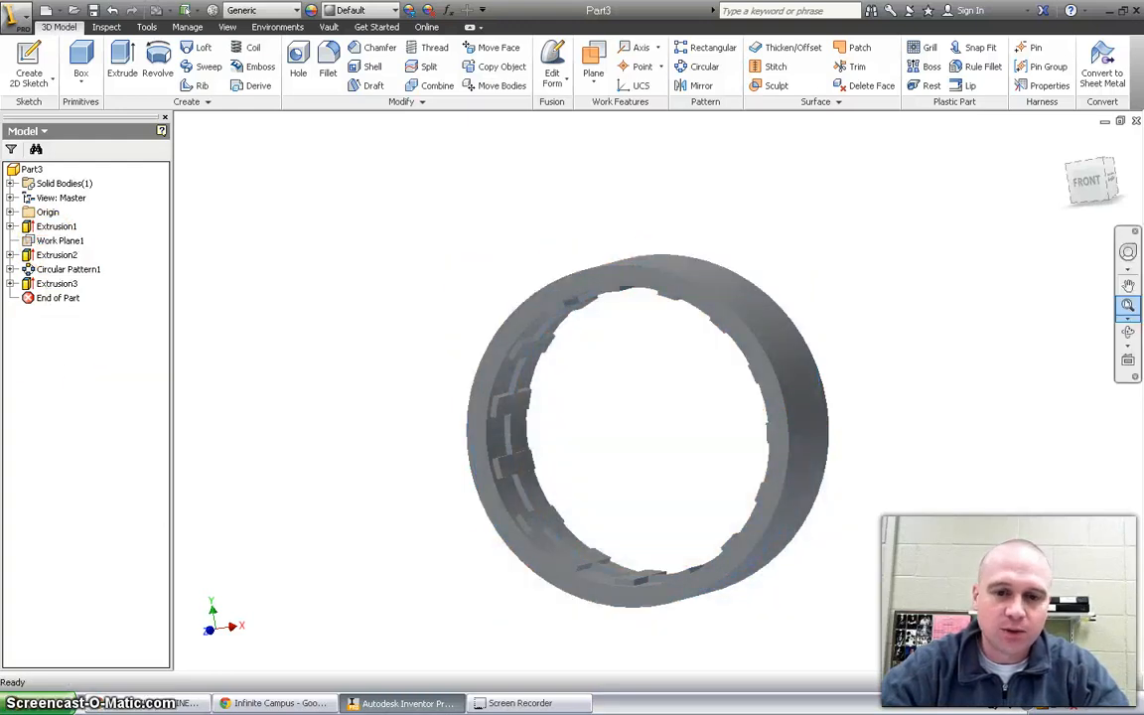
left_click(1128, 332)
left_click_drag(638, 378, 381, 491)
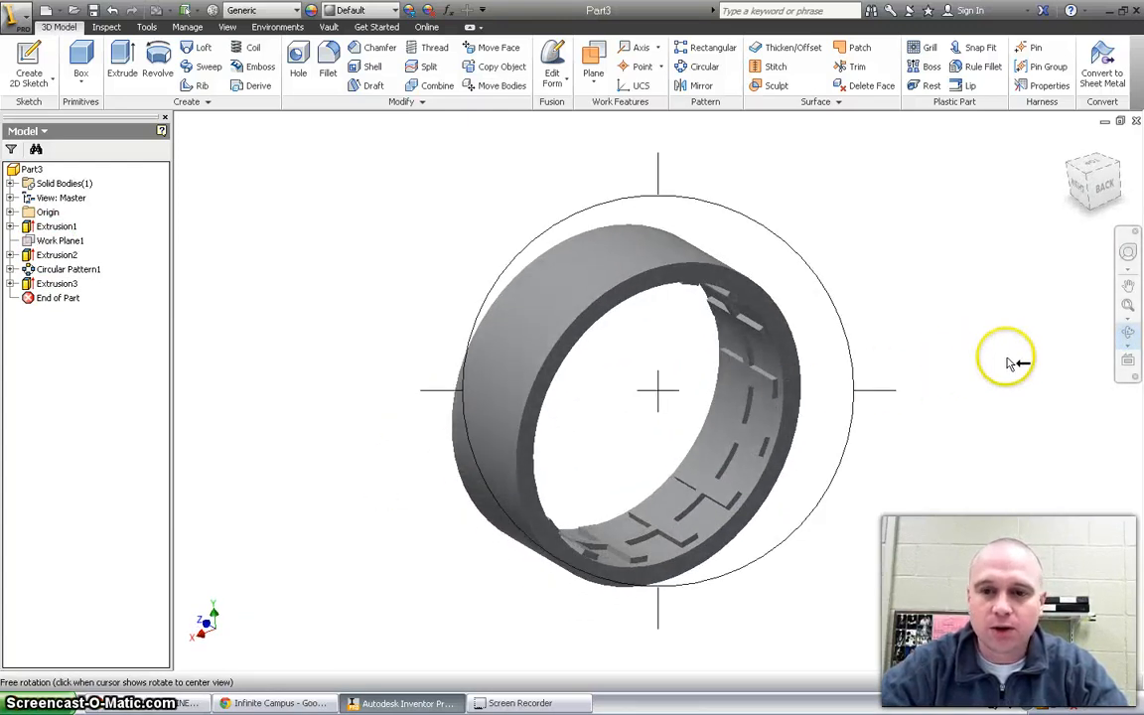
key("Escape")
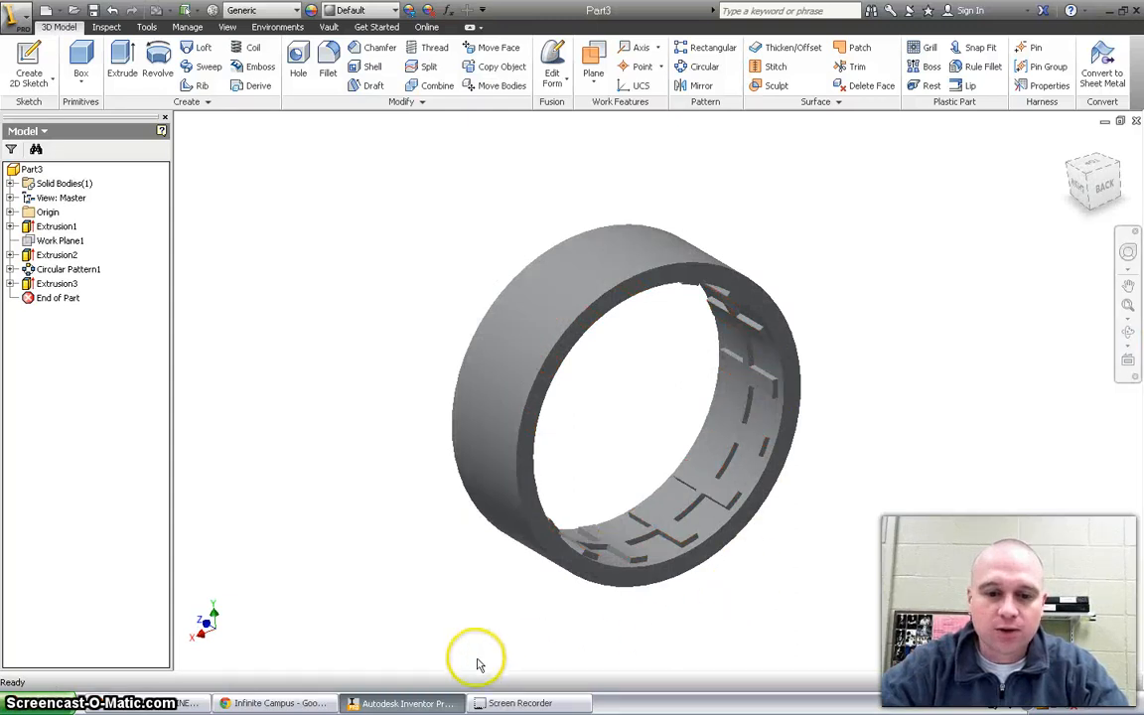